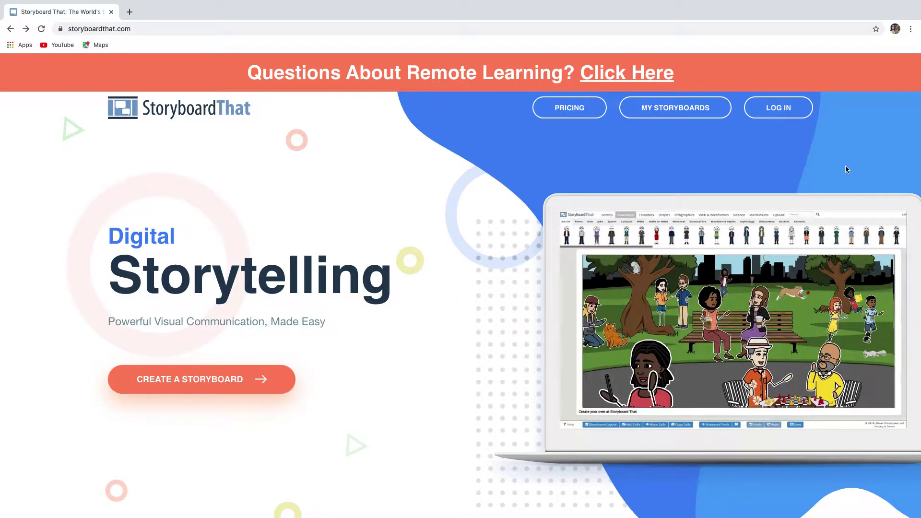
Sign in to Storyboard That with a Google account
{"action": "left_click", "coordinate": [778, 109]}
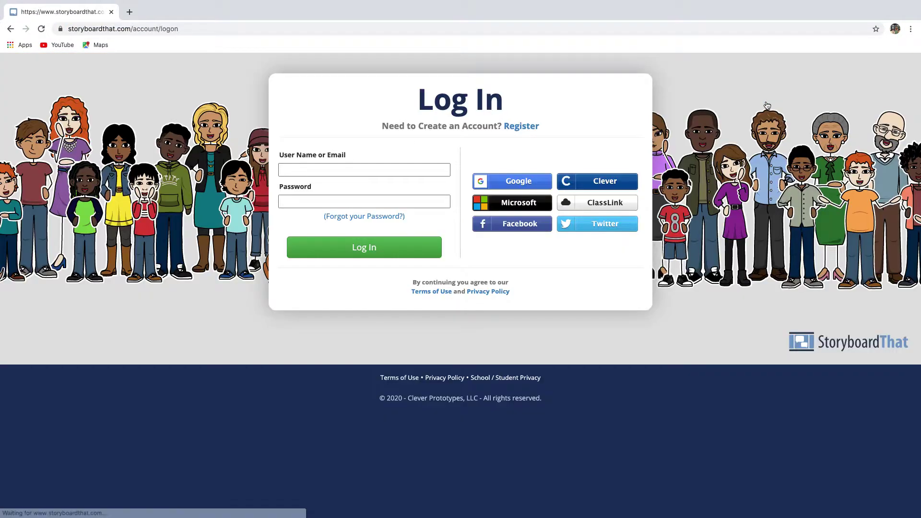
{"action": "left_click", "coordinate": [505, 185]}
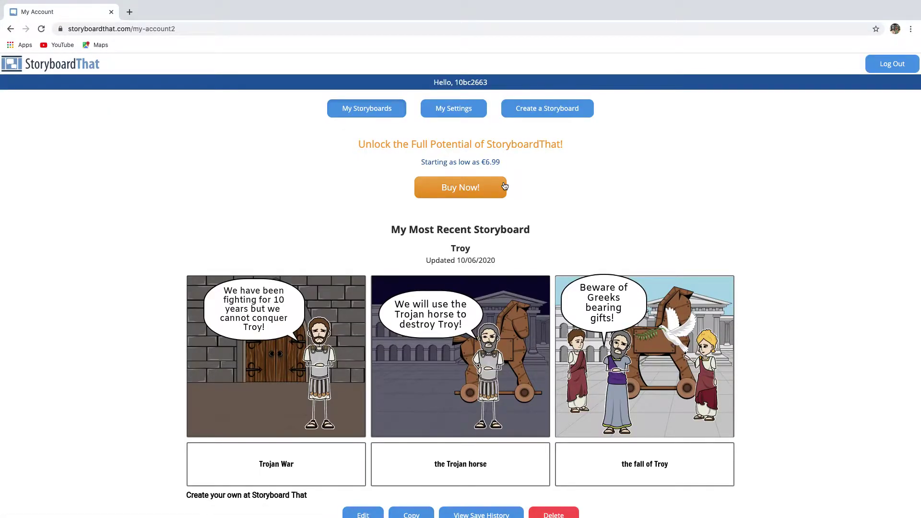
Start a new blank storyboard, then browse the Town scenes and Animals characters
{"action": "left_click", "coordinate": [550, 110]}
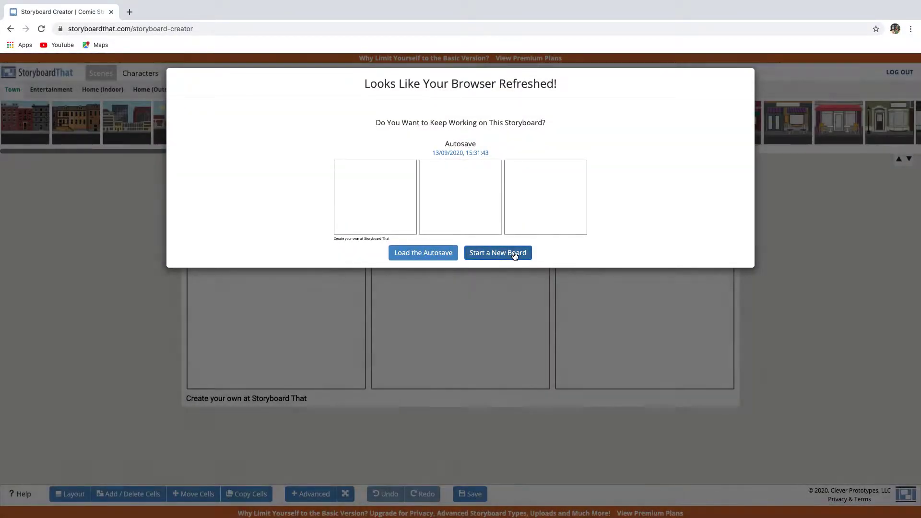
{"action": "left_click", "coordinate": [512, 253]}
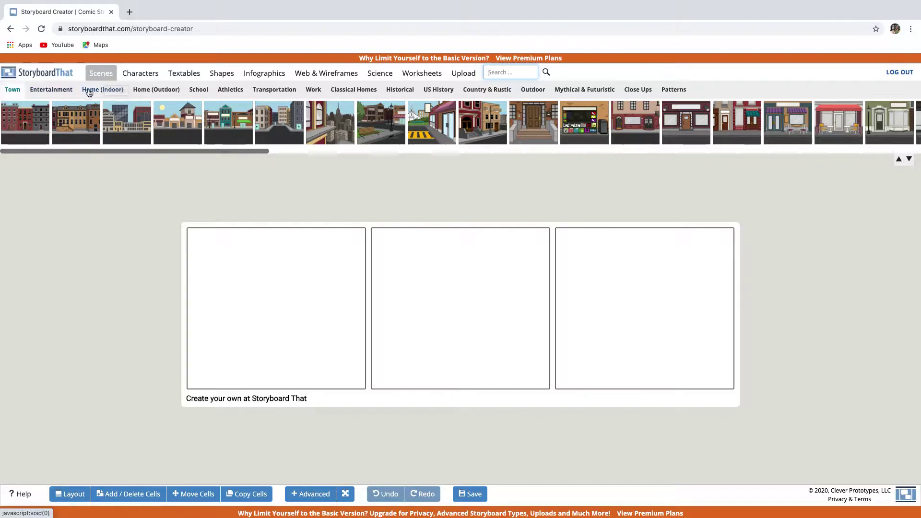
{"action": "left_click", "coordinate": [14, 91]}
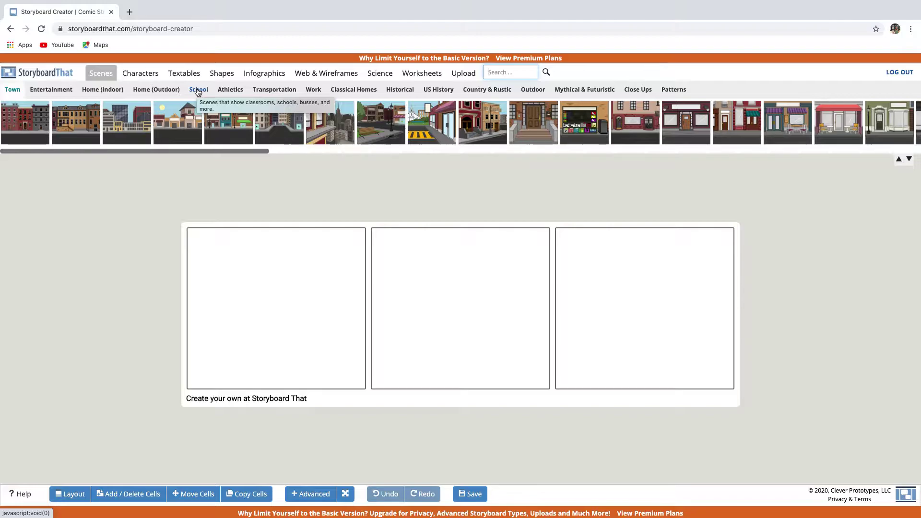
{"action": "left_click", "coordinate": [140, 73]}
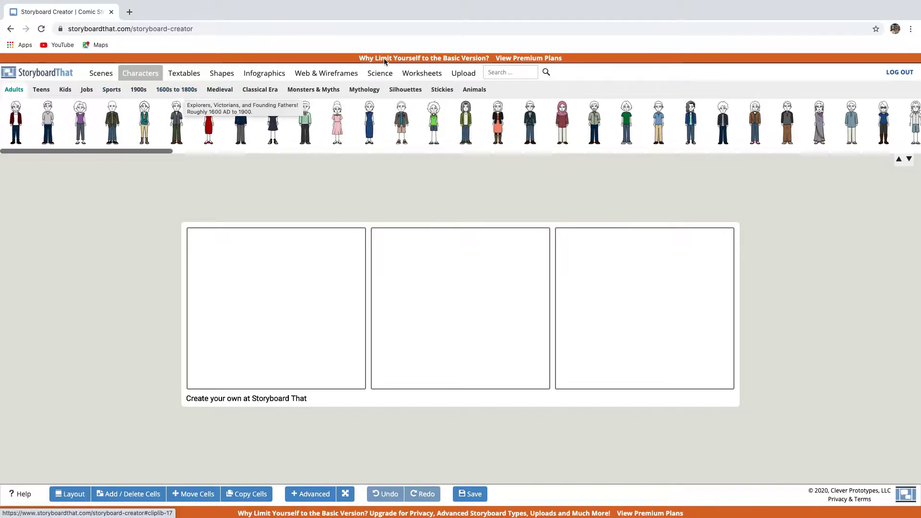
{"action": "left_click", "coordinate": [477, 90]}
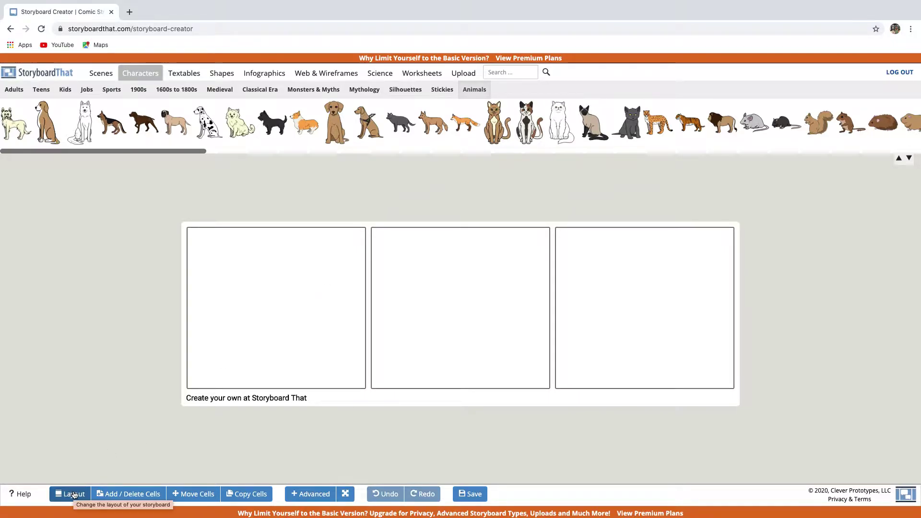
{"action": "left_click", "coordinate": [73, 495]}
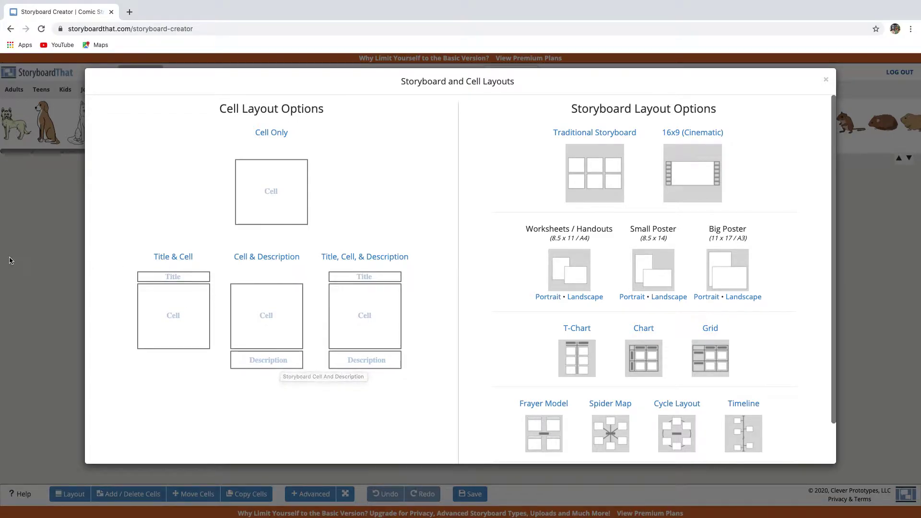
{"action": "left_click", "coordinate": [29, 253]}
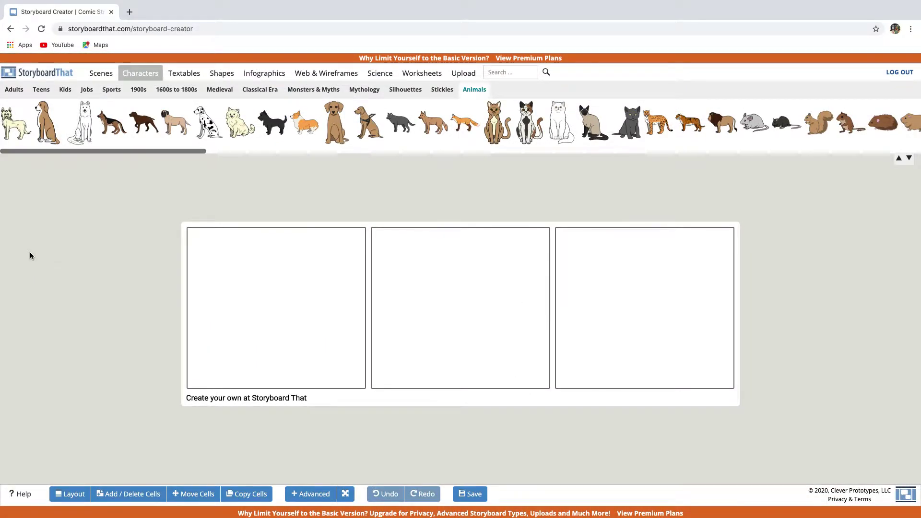
{"action": "left_click", "coordinate": [132, 495]}
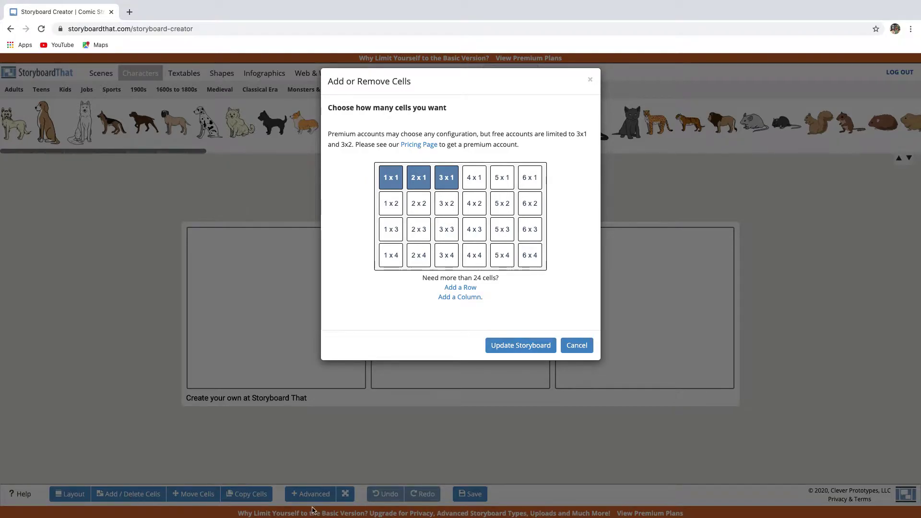
{"action": "left_click", "coordinate": [444, 210]}
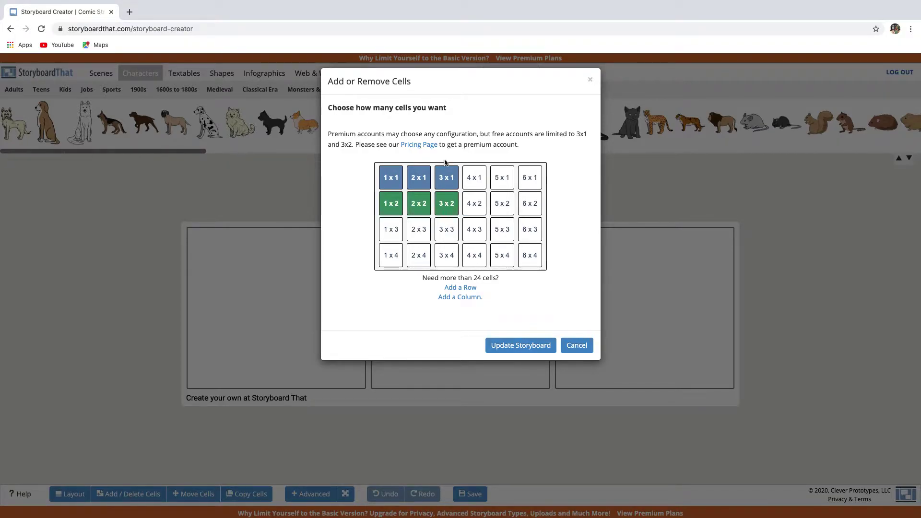
{"action": "left_click", "coordinate": [535, 347]}
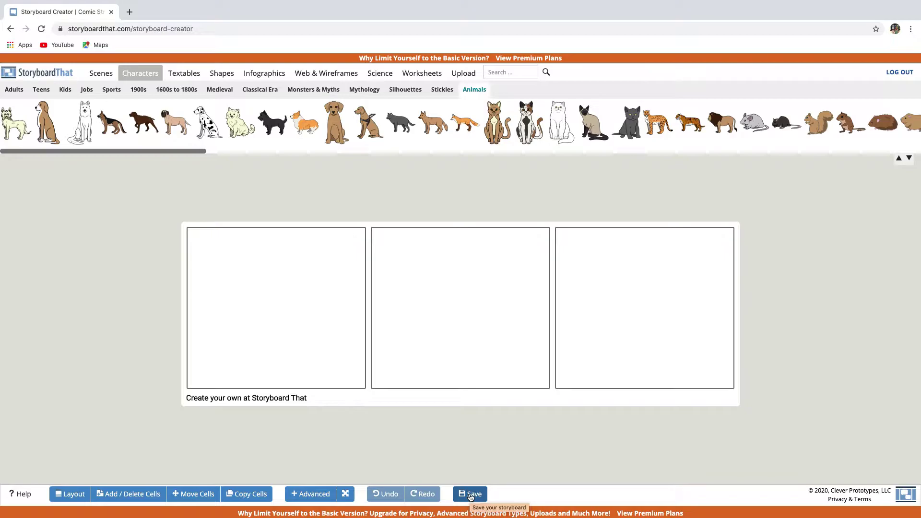
Place the School hallway scene in the first cell, keeping its original orientation
{"action": "left_click", "coordinate": [101, 75]}
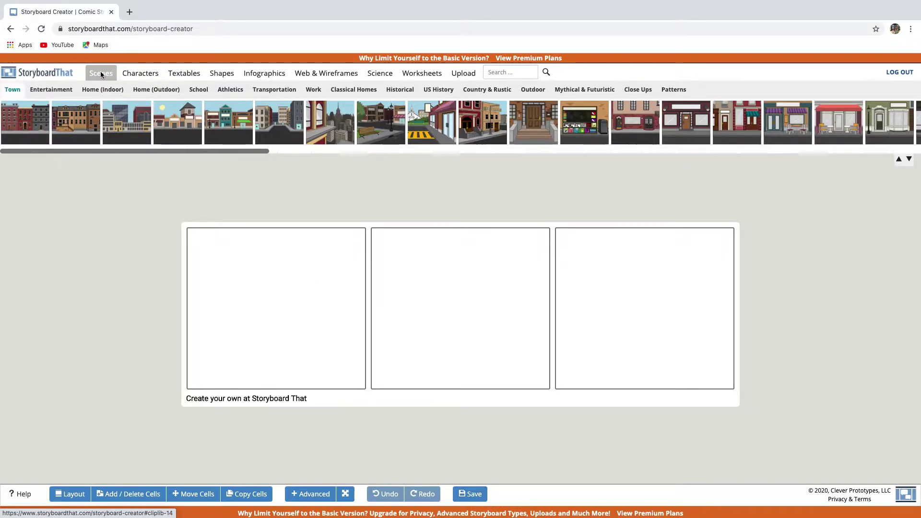
{"action": "left_click", "coordinate": [207, 93]}
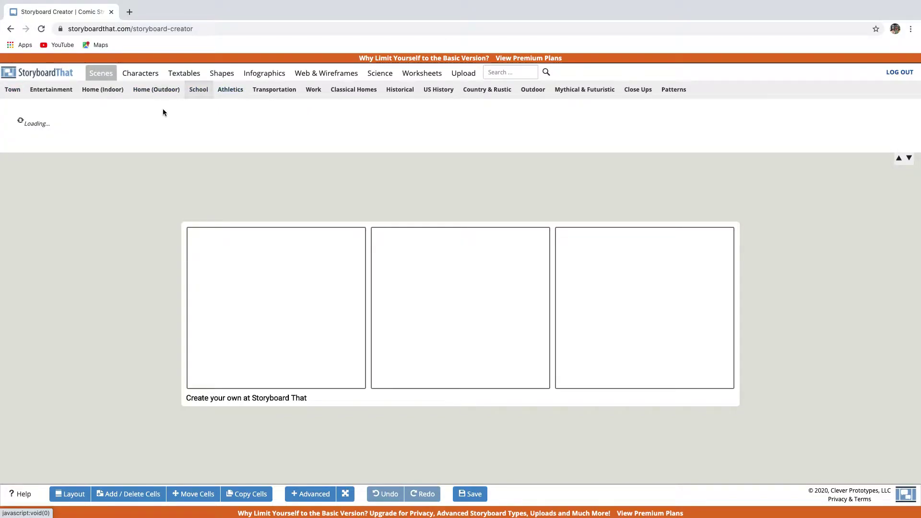
{"action": "left_click", "coordinate": [909, 159]}
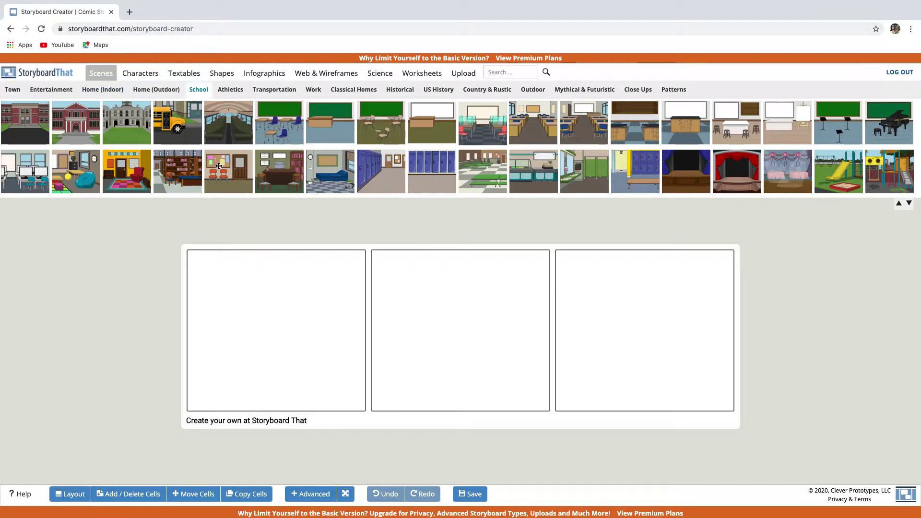
{"action": "left_click_drag", "start_coordinate": [219, 166], "coordinate": [268, 321]}
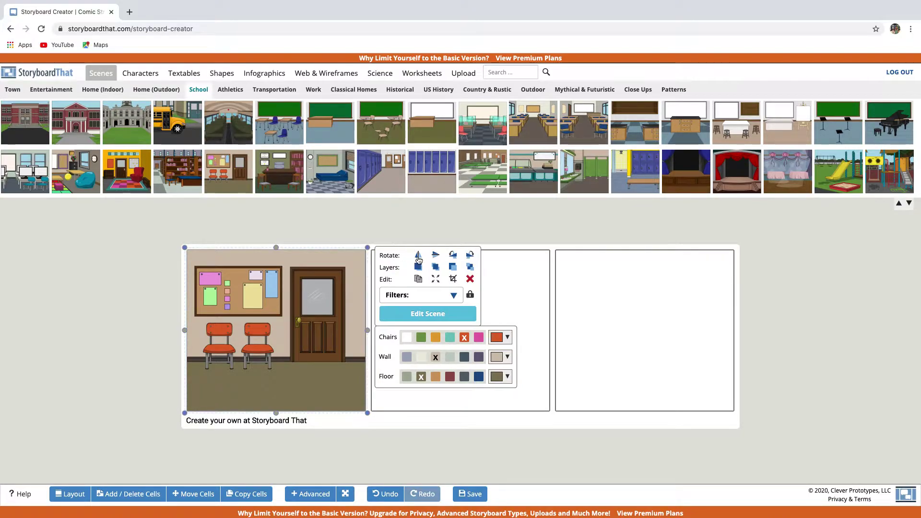
{"action": "left_click", "coordinate": [418, 258]}
{"action": "left_click", "coordinate": [419, 258]}
Copy the hallway scene into the second and third cells
{"action": "left_click", "coordinate": [418, 280]}
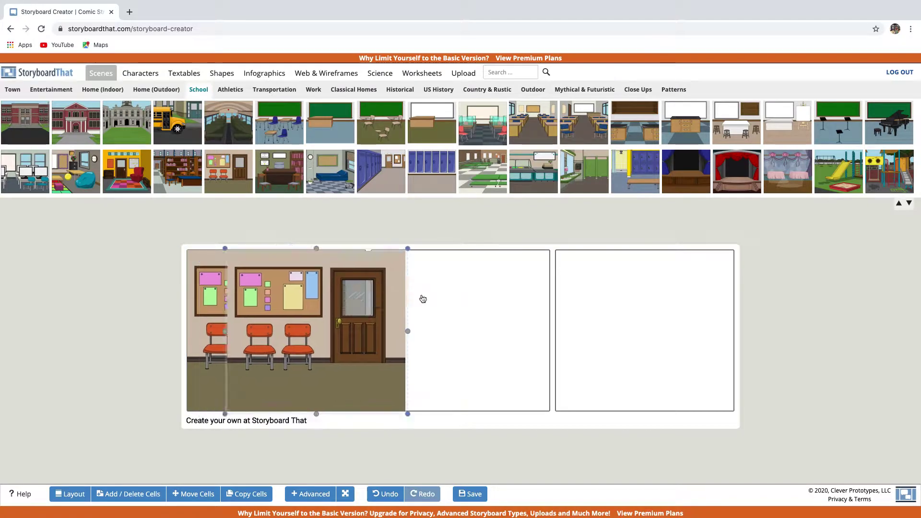
{"action": "left_click_drag", "start_coordinate": [421, 297], "coordinate": [471, 315]}
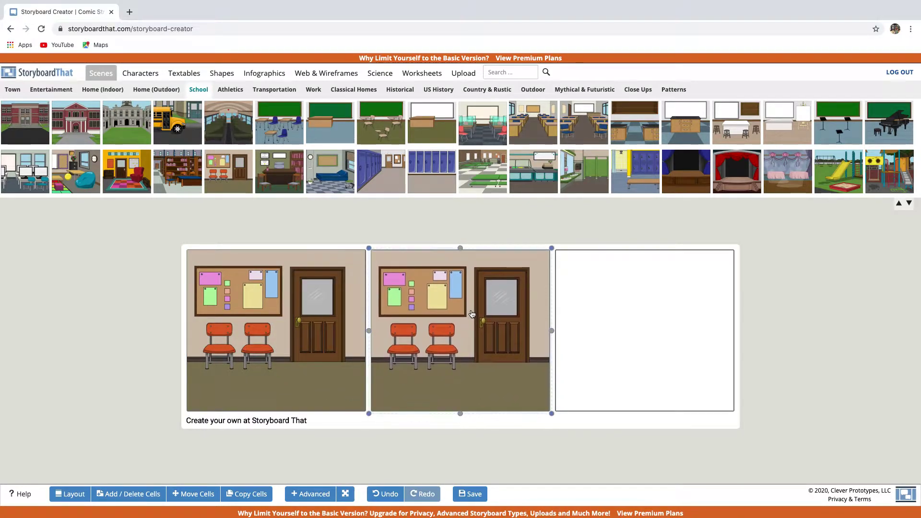
{"action": "left_click", "coordinate": [471, 316]}
{"action": "left_click", "coordinate": [603, 279]}
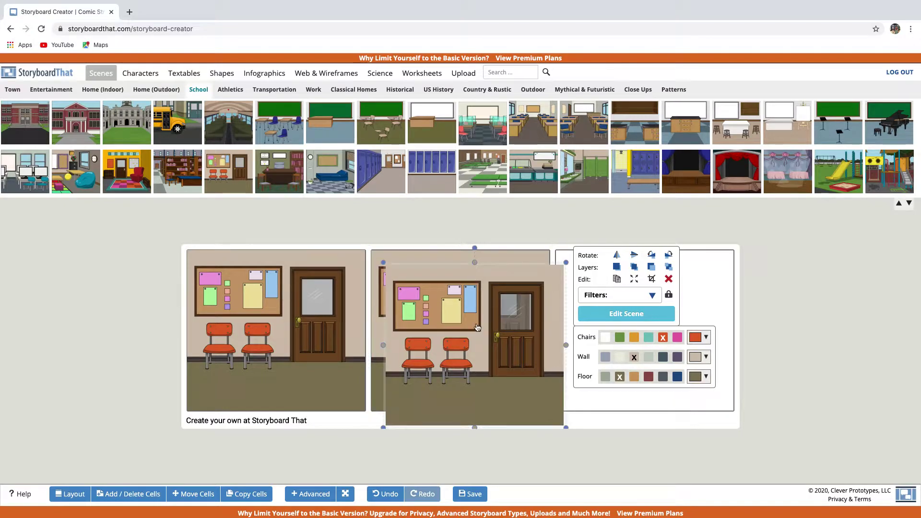
{"action": "left_click_drag", "start_coordinate": [472, 306], "coordinate": [571, 326]}
{"action": "left_click", "coordinate": [571, 326]}
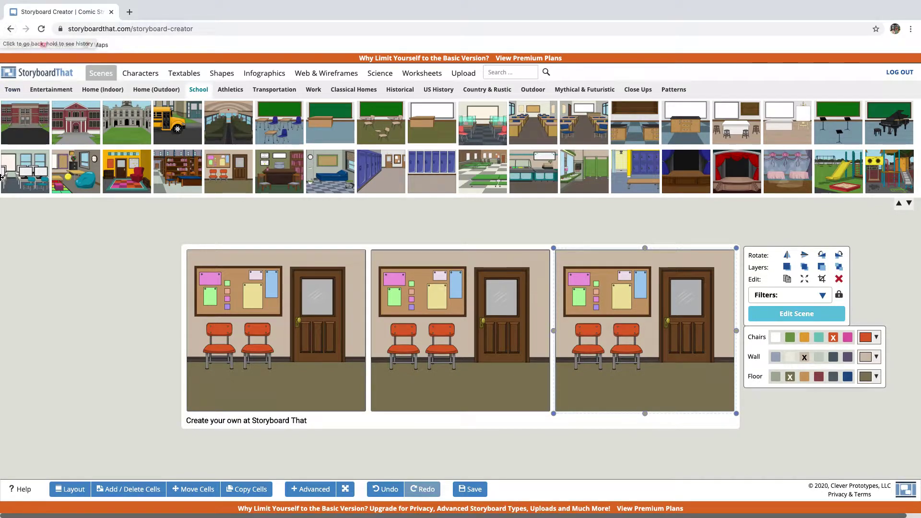
{"action": "left_click", "coordinate": [307, 307]}
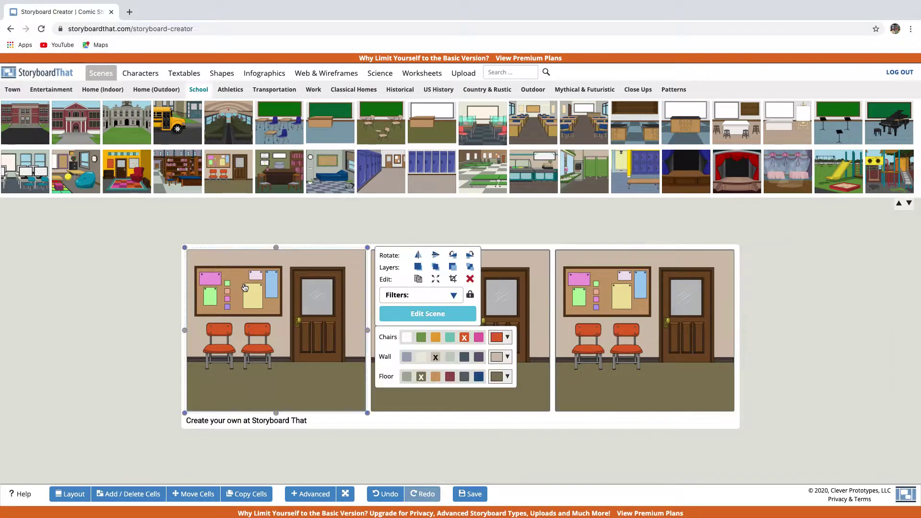
{"action": "left_click", "coordinate": [453, 295]}
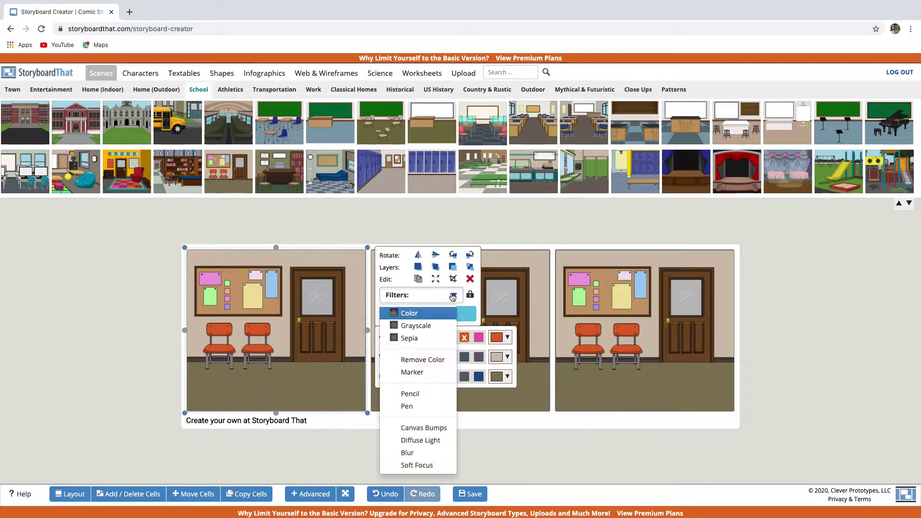
{"action": "left_click", "coordinate": [413, 339]}
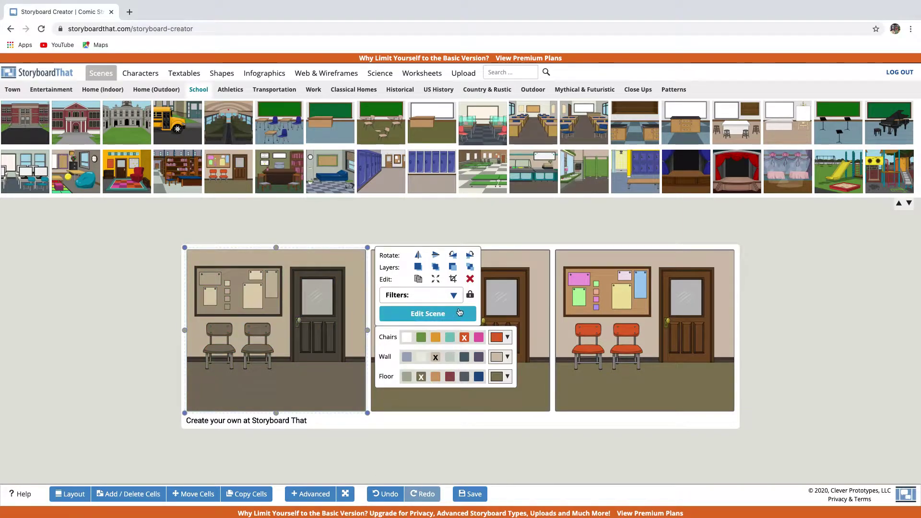
{"action": "left_click", "coordinate": [452, 295]}
{"action": "left_click", "coordinate": [414, 315]}
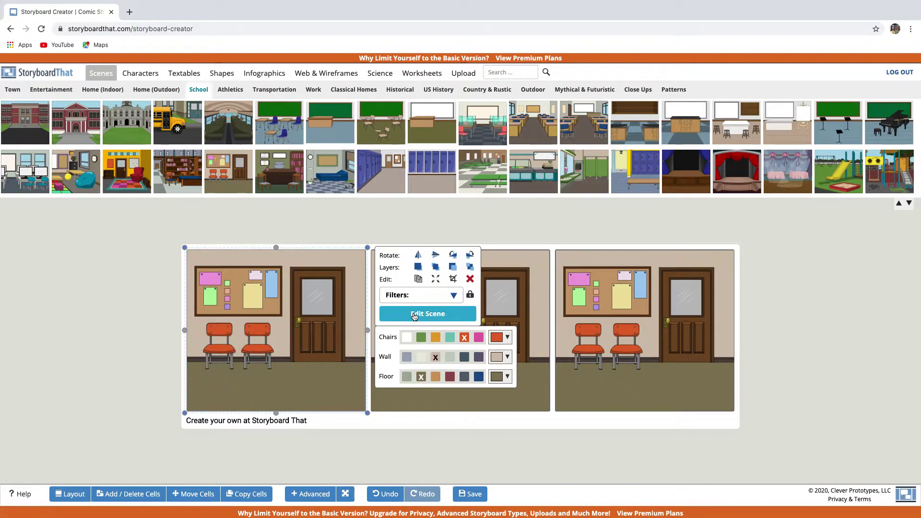
{"action": "left_click", "coordinate": [452, 295]}
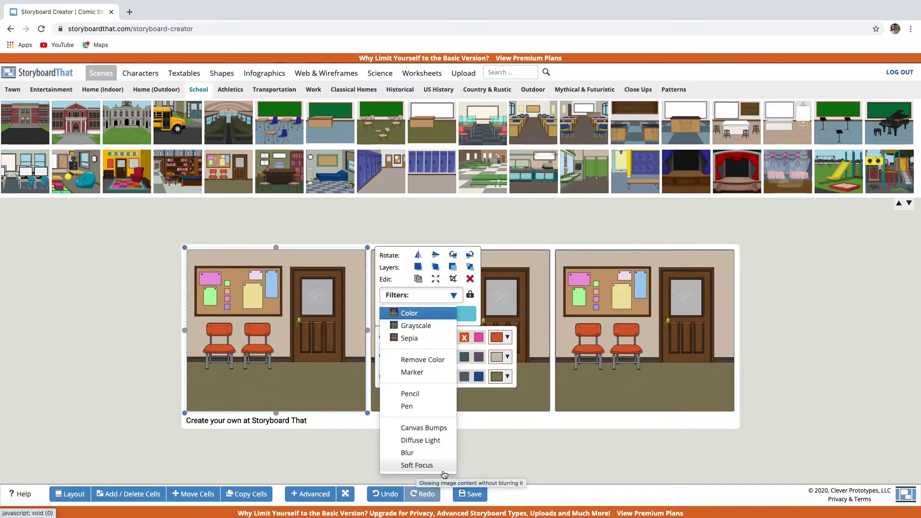
{"action": "left_click", "coordinate": [472, 317]}
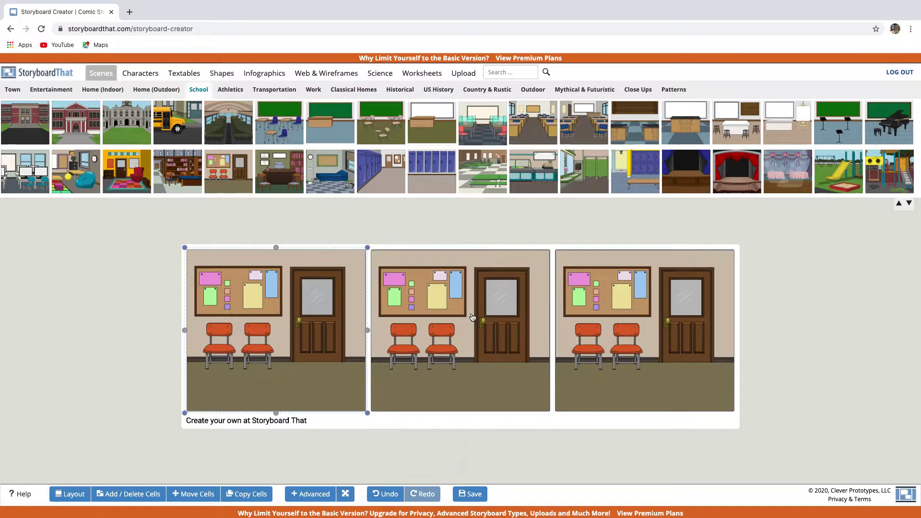
Try night time, no chairs and an open door on the hallway, then revert them
{"action": "double_click", "coordinate": [473, 317]}
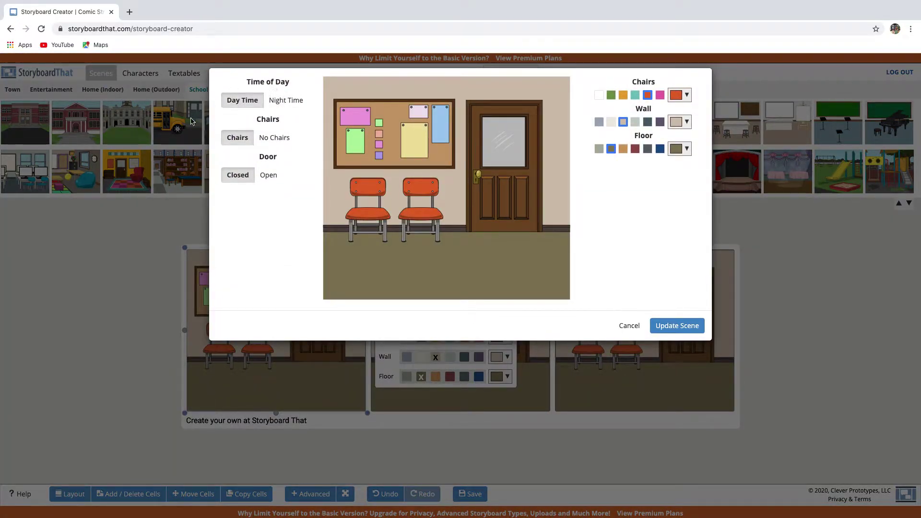
{"action": "left_click", "coordinate": [284, 101]}
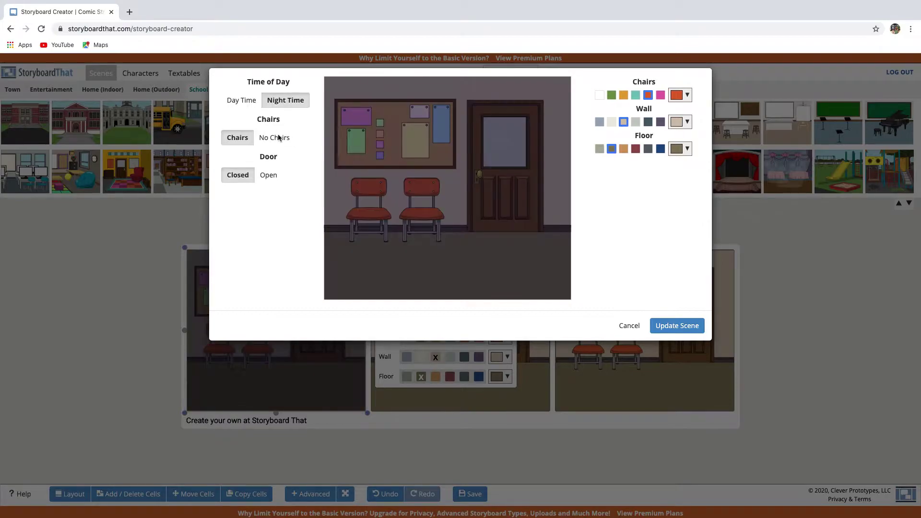
{"action": "left_click", "coordinate": [277, 138]}
{"action": "left_click", "coordinate": [269, 175]}
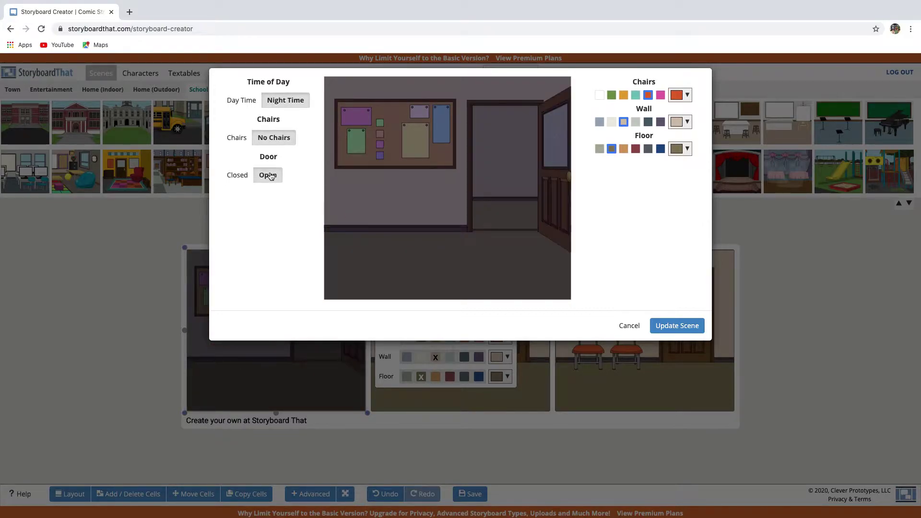
{"action": "left_click", "coordinate": [242, 100]}
{"action": "left_click", "coordinate": [237, 138]}
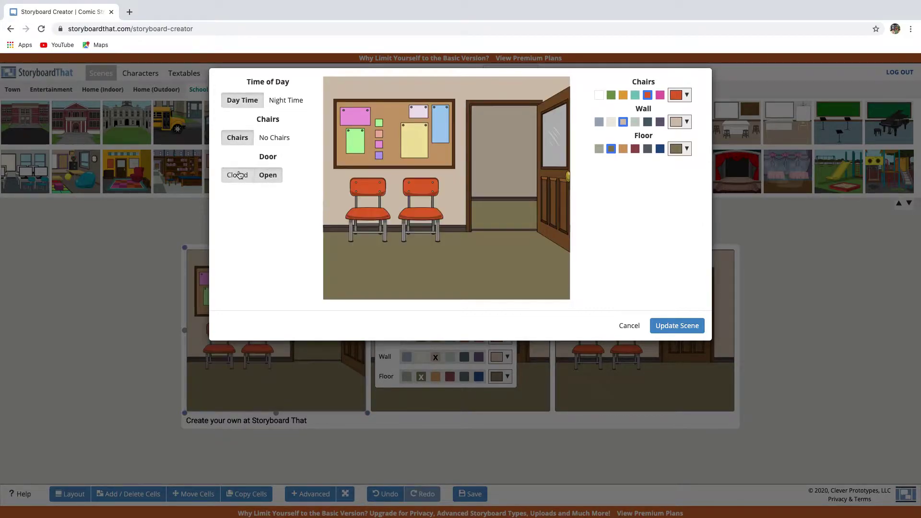
{"action": "left_click", "coordinate": [240, 175]}
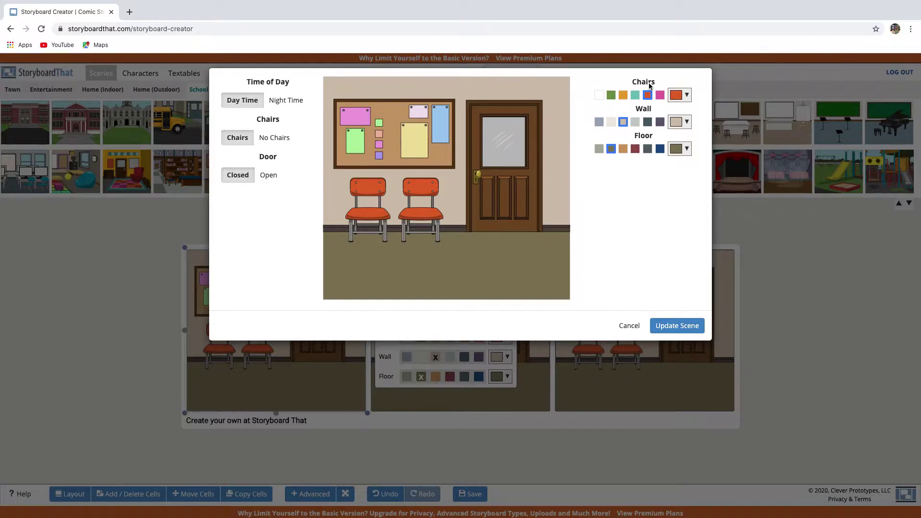
{"action": "left_click", "coordinate": [658, 325]}
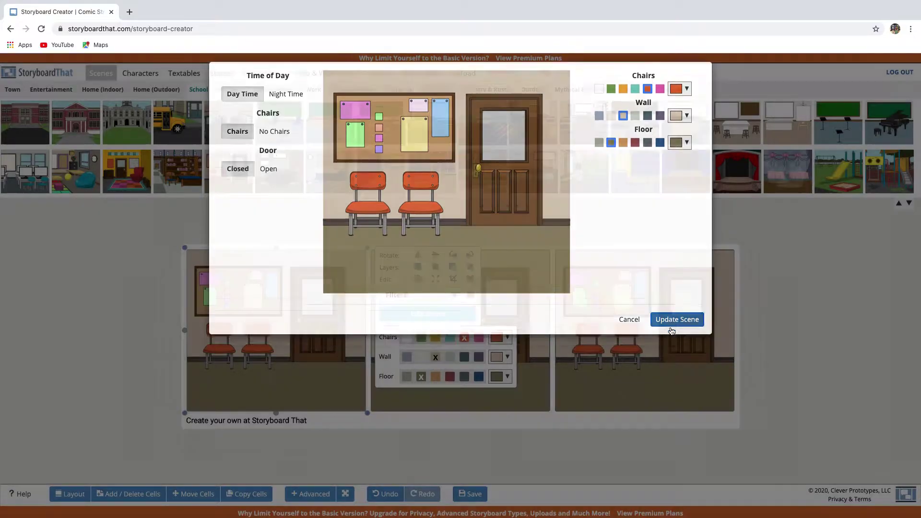
Set the third cell's hallway door to Open
{"action": "left_click", "coordinate": [701, 295]}
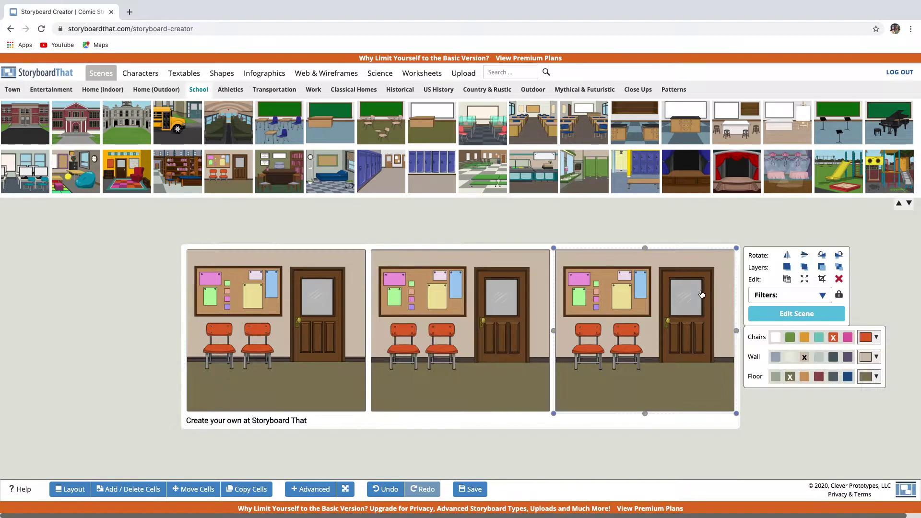
{"action": "left_click", "coordinate": [794, 314]}
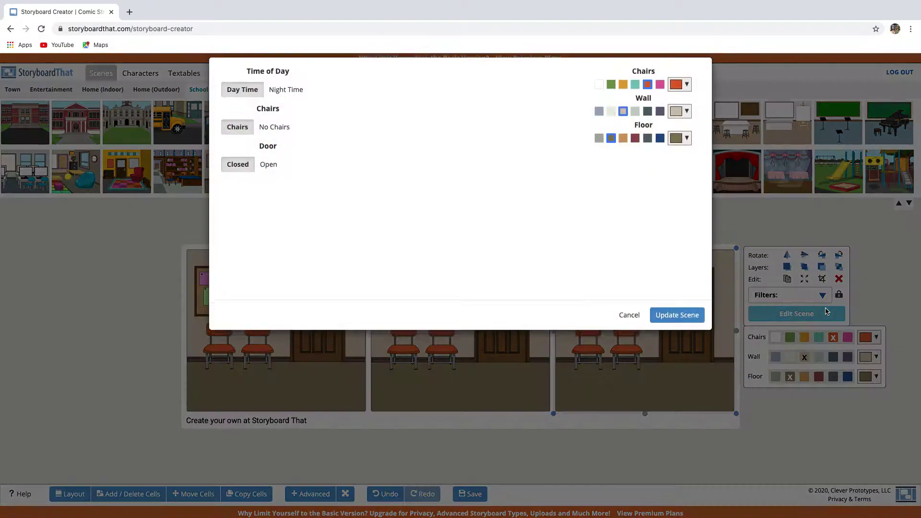
{"action": "left_click", "coordinate": [267, 175]}
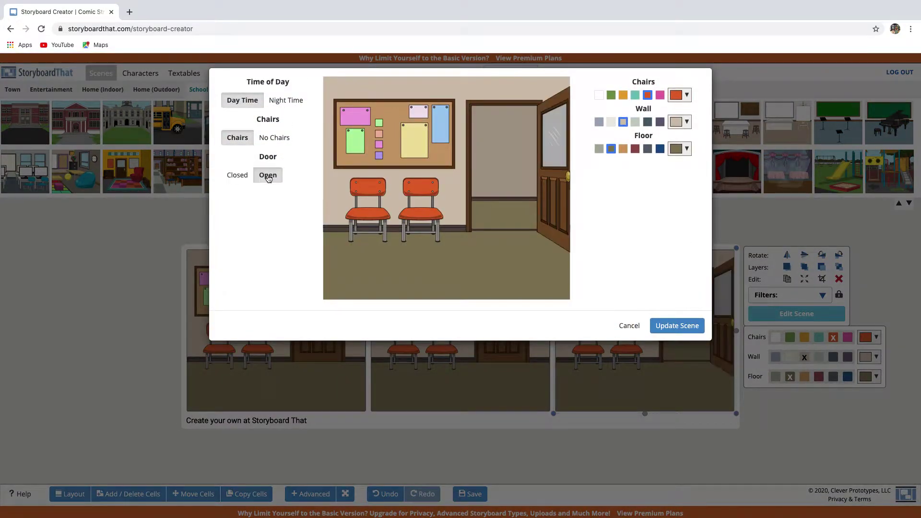
{"action": "left_click", "coordinate": [676, 326]}
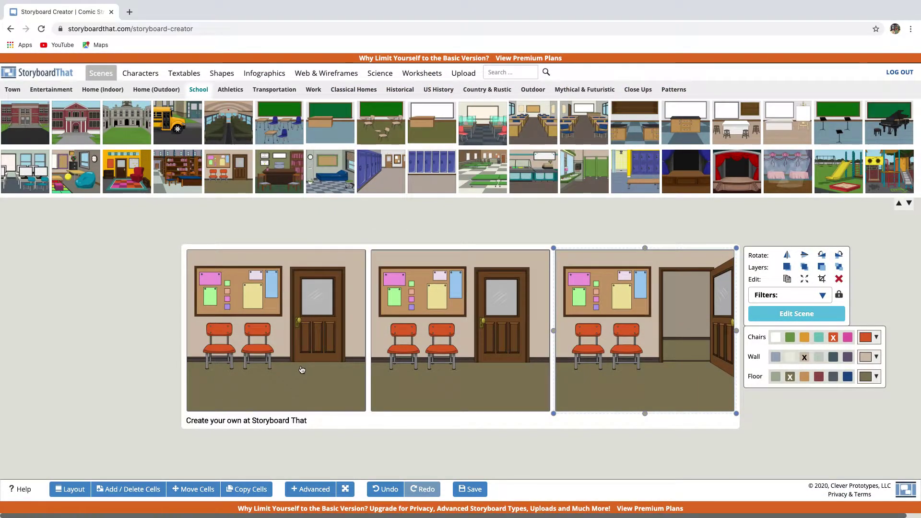
Show the Teens characters in a single-row character library
{"action": "left_click", "coordinate": [148, 74]}
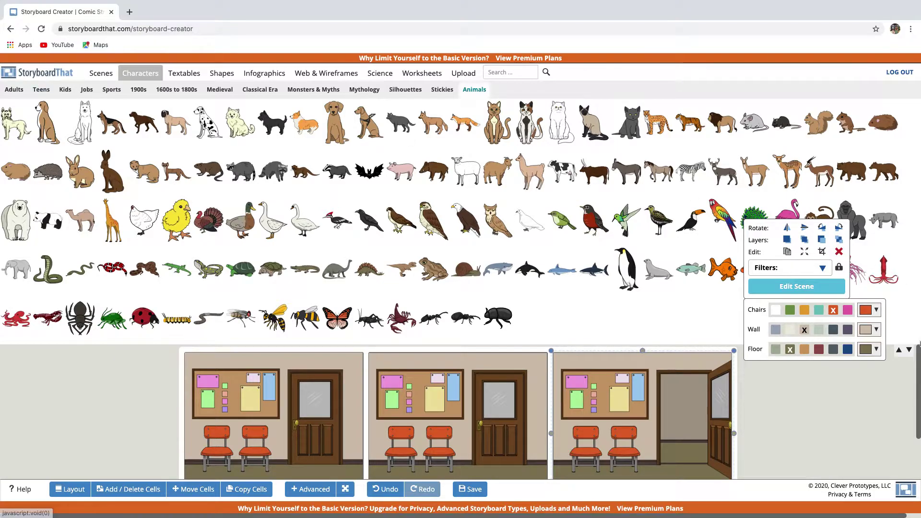
{"action": "left_click", "coordinate": [898, 350]}
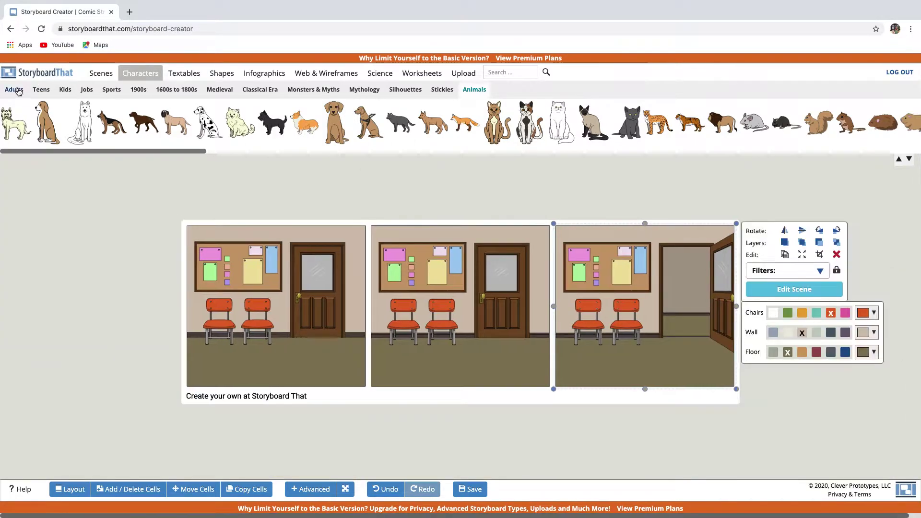
{"action": "left_click", "coordinate": [15, 90]}
{"action": "left_click", "coordinate": [41, 90]}
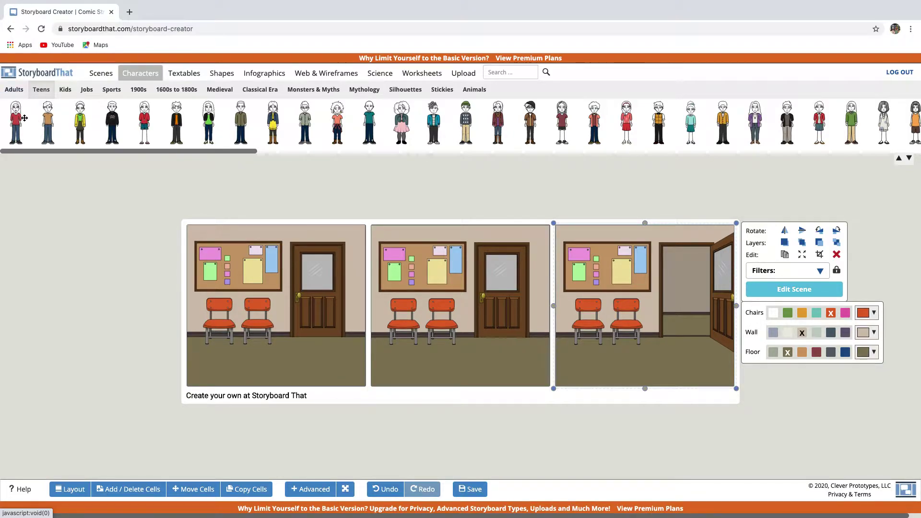
Add a teen girl and a teen boy to the first cell and enlarge the girl
{"action": "left_click_drag", "start_coordinate": [19, 118], "coordinate": [223, 313]}
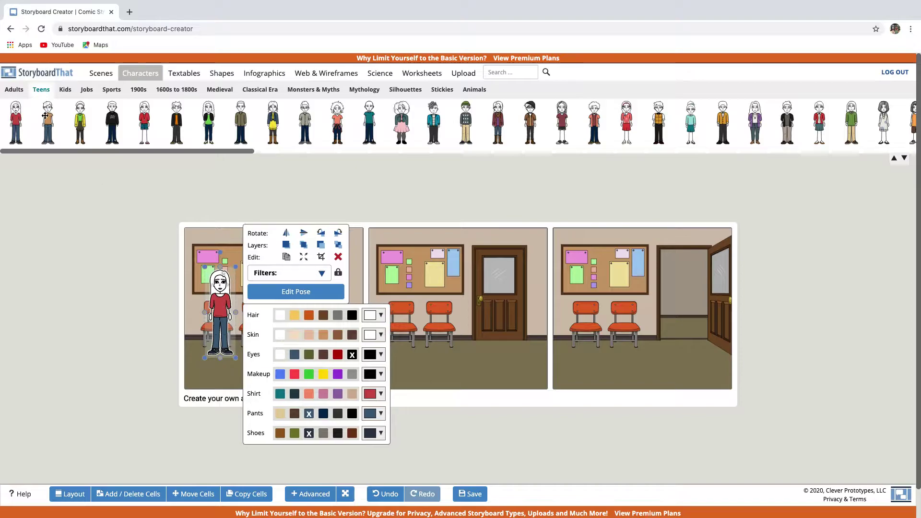
{"action": "left_click_drag", "start_coordinate": [48, 120], "coordinate": [292, 319]}
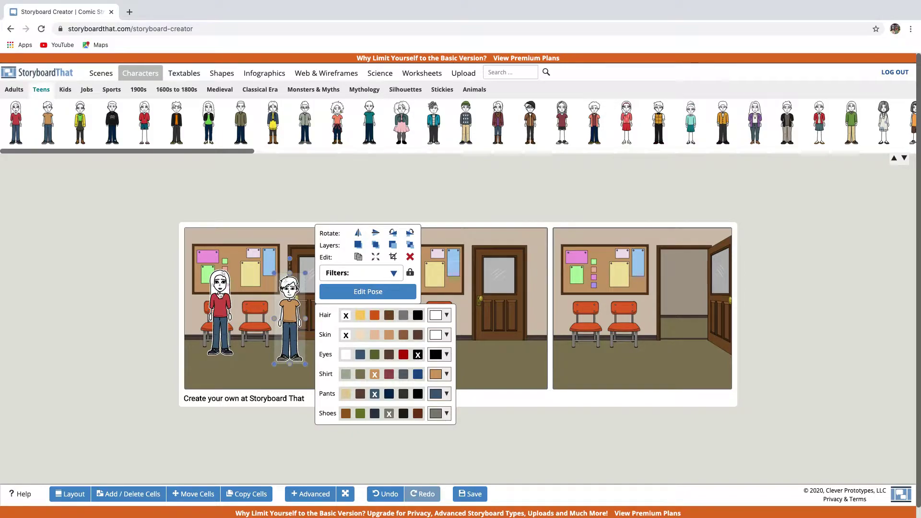
{"action": "left_click", "coordinate": [220, 316]}
{"action": "left_click_drag", "start_coordinate": [207, 269], "coordinate": [228, 300]}
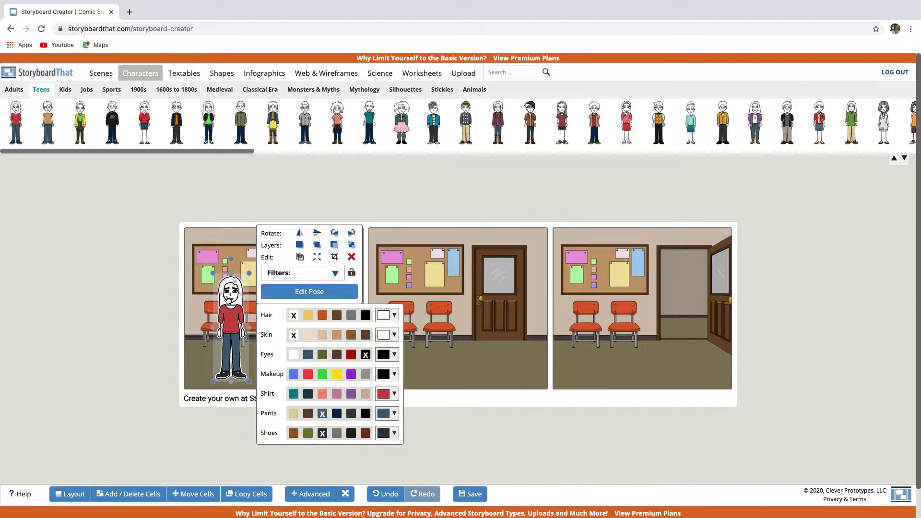
{"action": "left_click", "coordinate": [245, 259]}
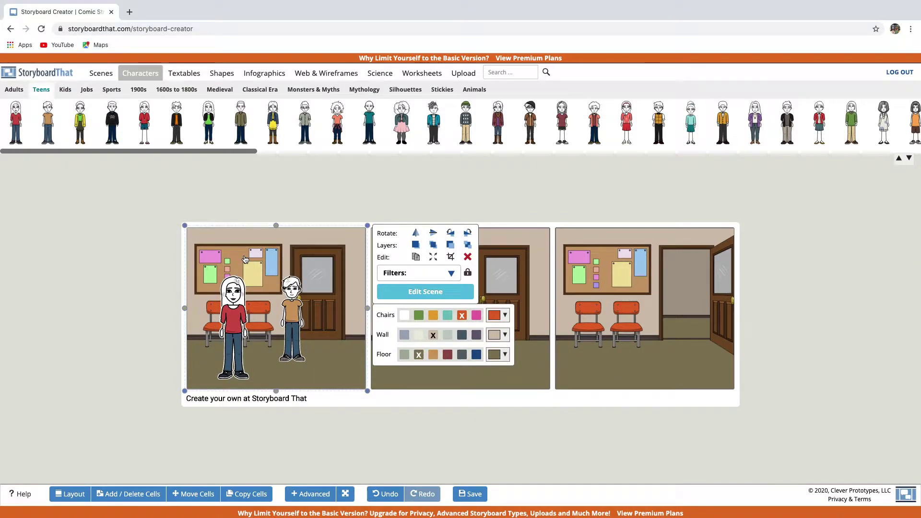
Bring the girl in front of the boy and move her back to the left
{"action": "left_click", "coordinate": [229, 303]}
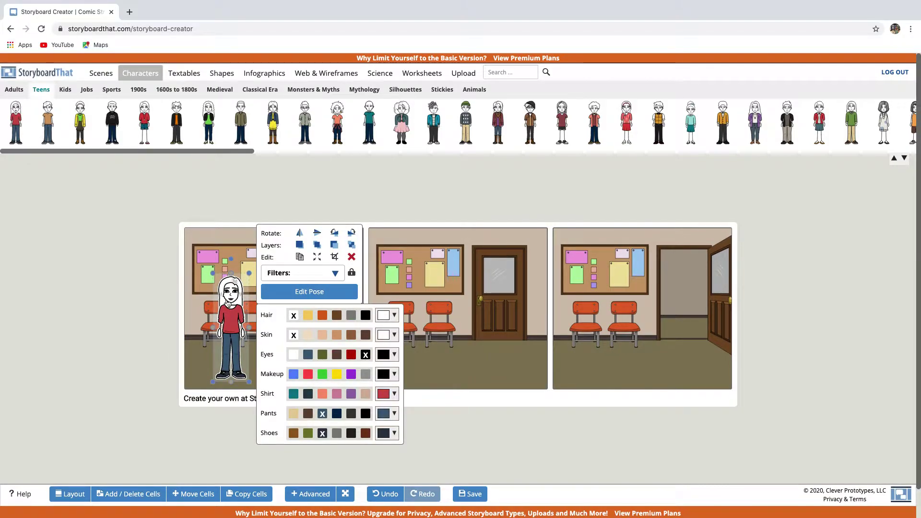
{"action": "left_click", "coordinate": [300, 234]}
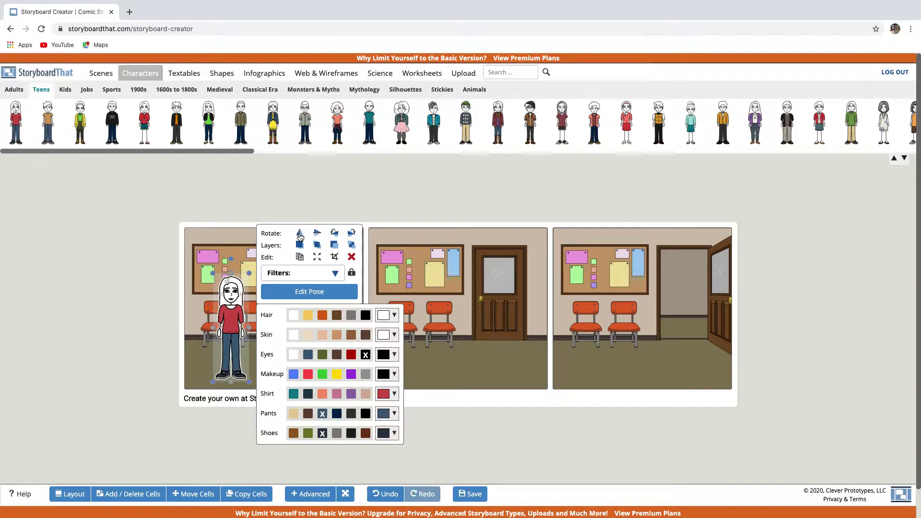
{"action": "left_click", "coordinate": [300, 234]}
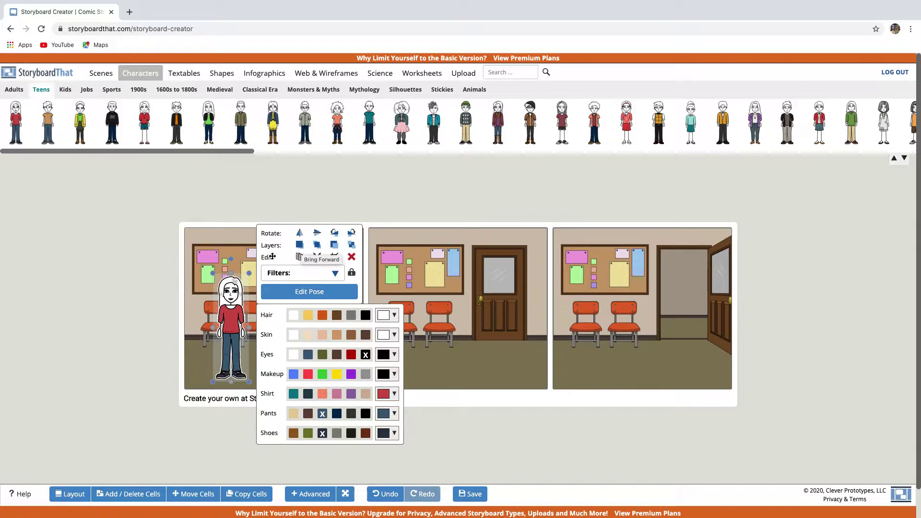
{"action": "left_click_drag", "start_coordinate": [231, 290], "coordinate": [282, 292]}
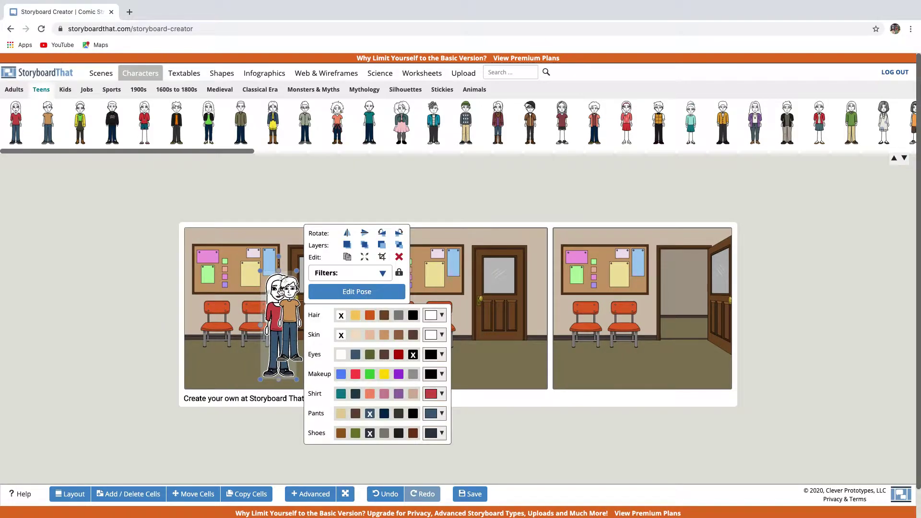
{"action": "left_click", "coordinate": [347, 246]}
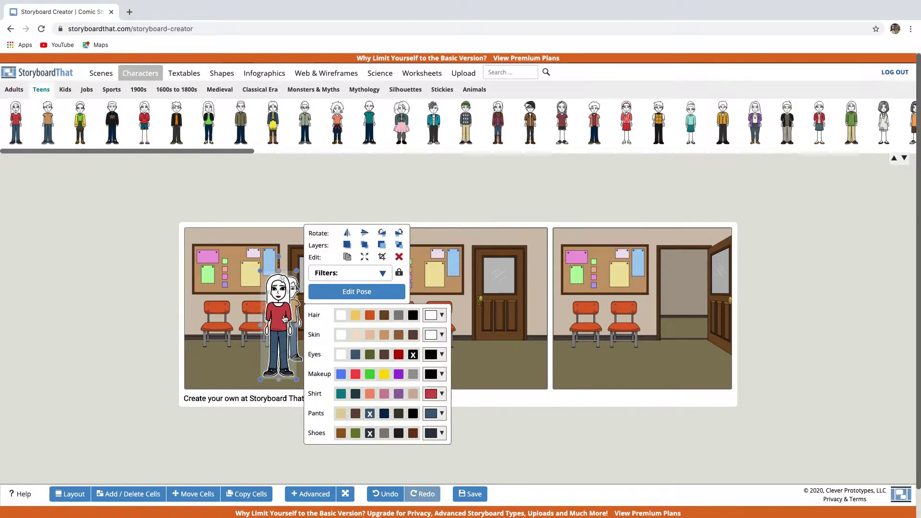
{"action": "left_click_drag", "start_coordinate": [287, 320], "coordinate": [238, 321]}
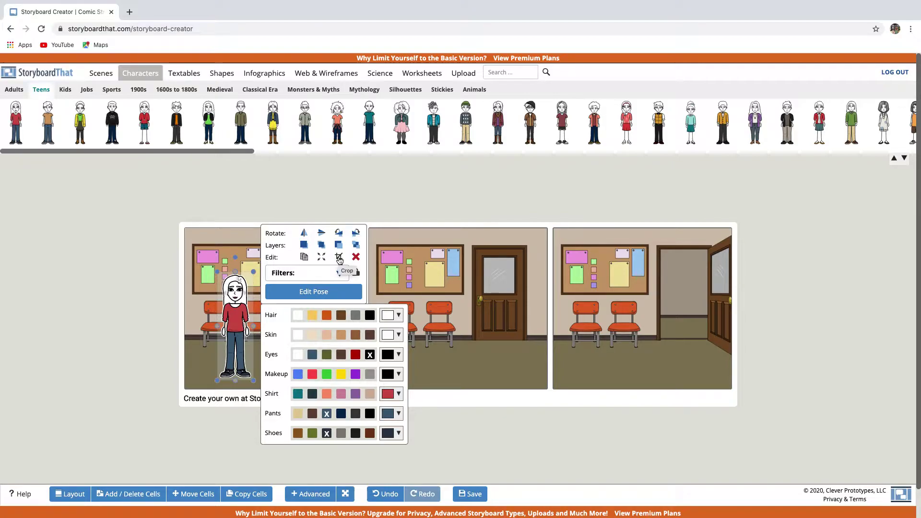
Crop the girl at mid-thigh and lower her to the cell's bottom edge
{"action": "left_click", "coordinate": [339, 258]}
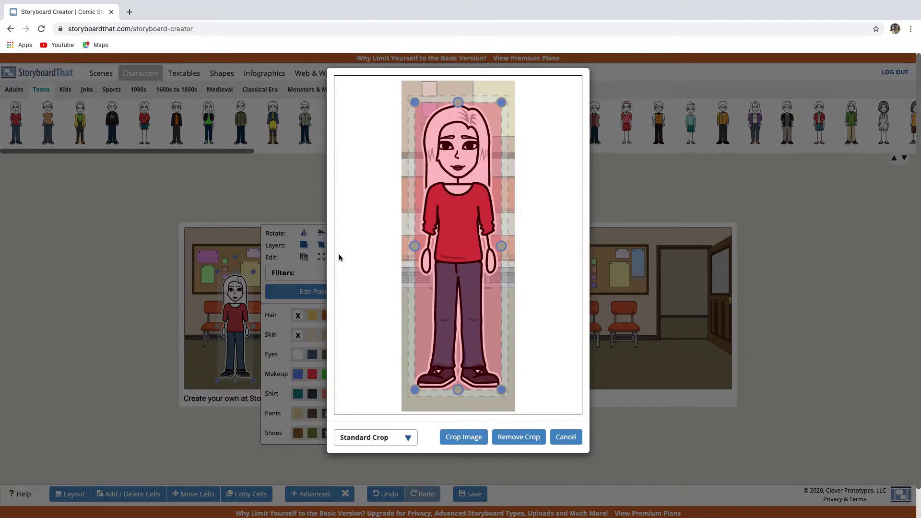
{"action": "left_click_drag", "start_coordinate": [458, 389], "coordinate": [462, 289]}
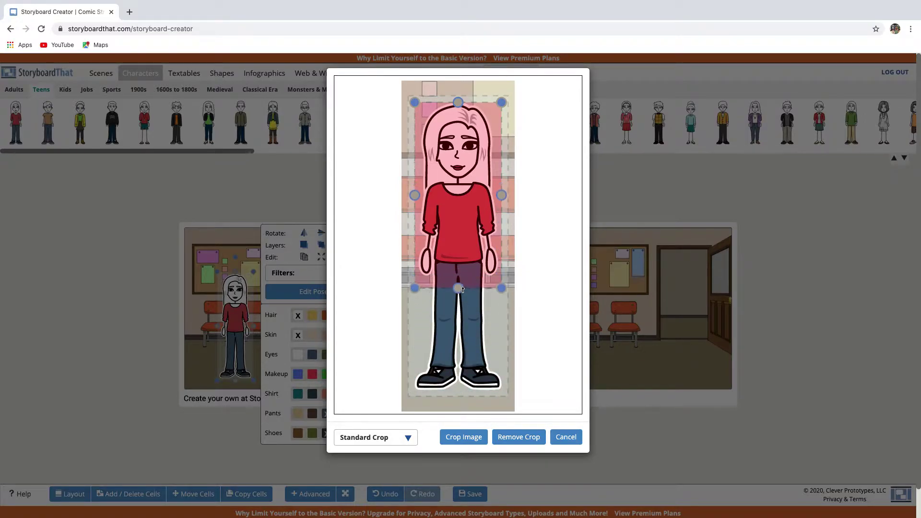
{"action": "left_click", "coordinate": [469, 437]}
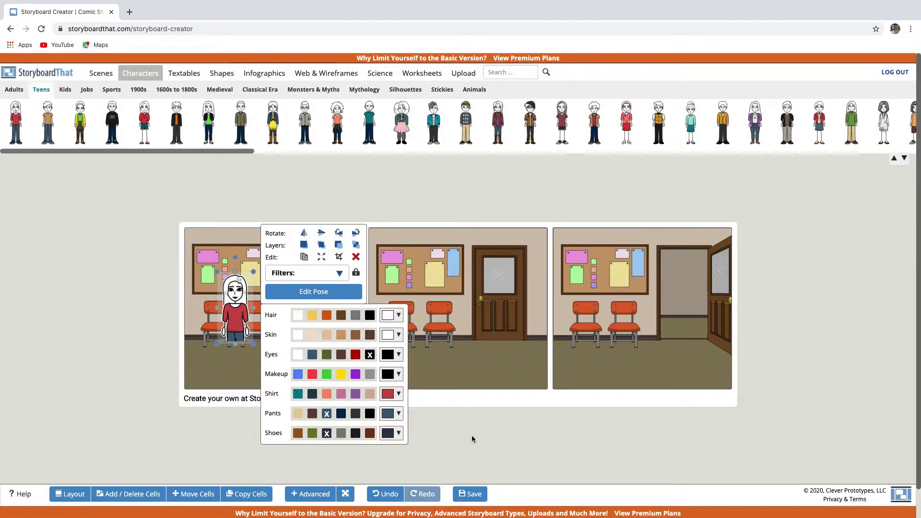
{"action": "left_click", "coordinate": [239, 309]}
{"action": "mouse_move", "coordinate": [238, 308]}
{"action": "left_mouse_down"}
{"action": "mouse_move", "coordinate": [236, 353]}
{"action": "mouse_move", "coordinate": [204, 292]}
{"action": "mouse_move", "coordinate": [229, 321]}
{"action": "left_mouse_up"}
{"action": "left_click", "coordinate": [236, 269]}
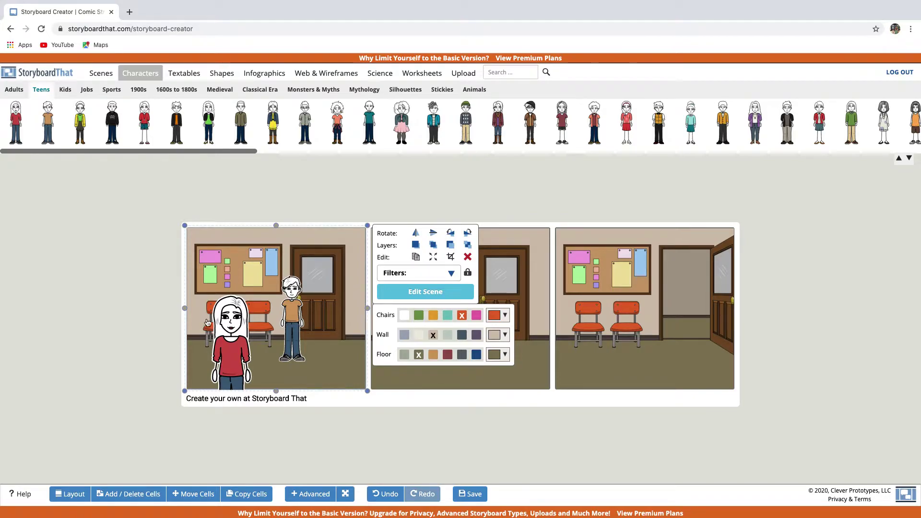
{"action": "left_click", "coordinate": [231, 317]}
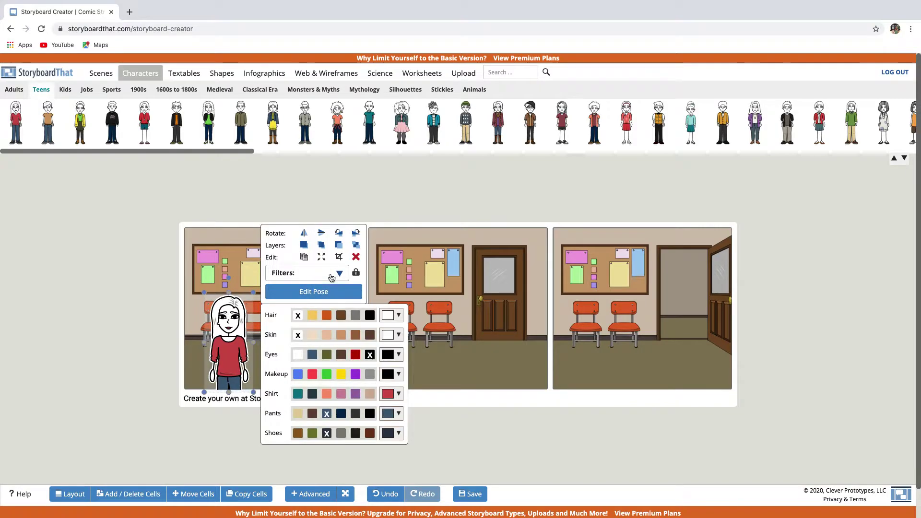
{"action": "left_click", "coordinate": [339, 257]}
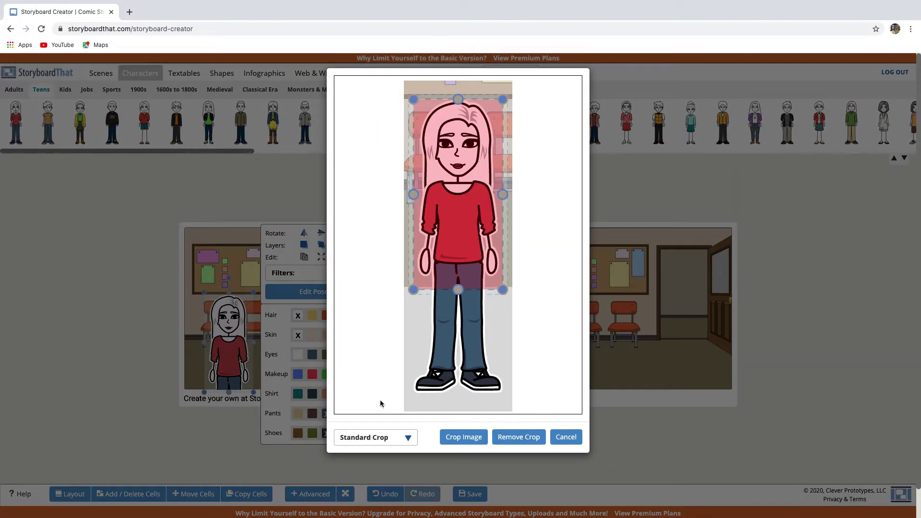
{"action": "left_click", "coordinate": [408, 438]}
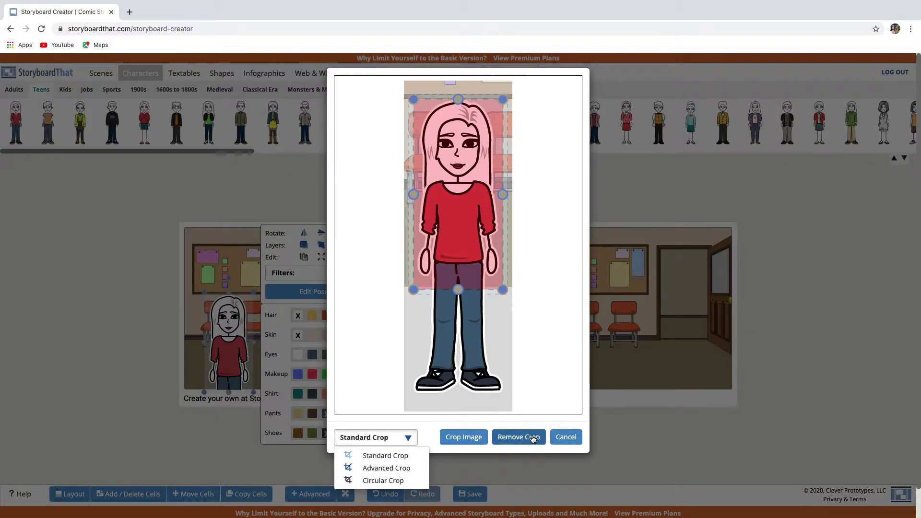
{"action": "left_click", "coordinate": [568, 436]}
{"action": "left_click", "coordinate": [232, 254]}
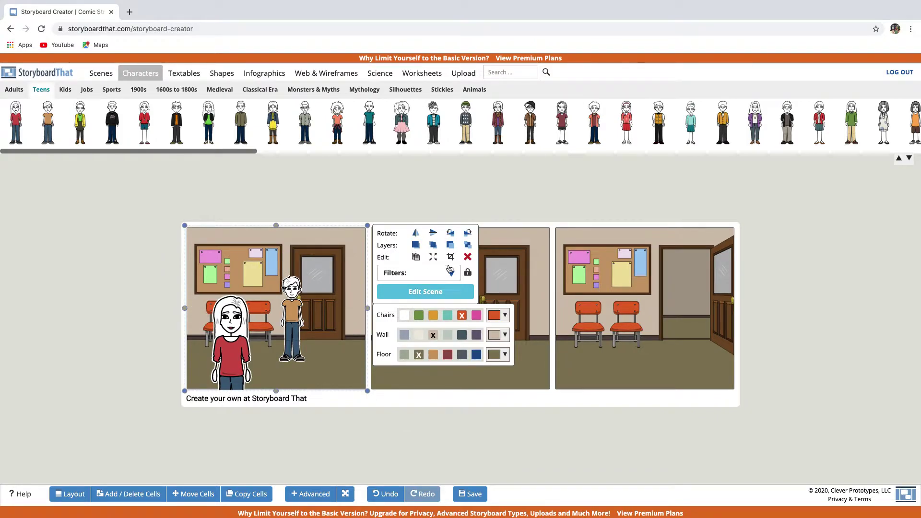
{"action": "left_click", "coordinate": [450, 273]}
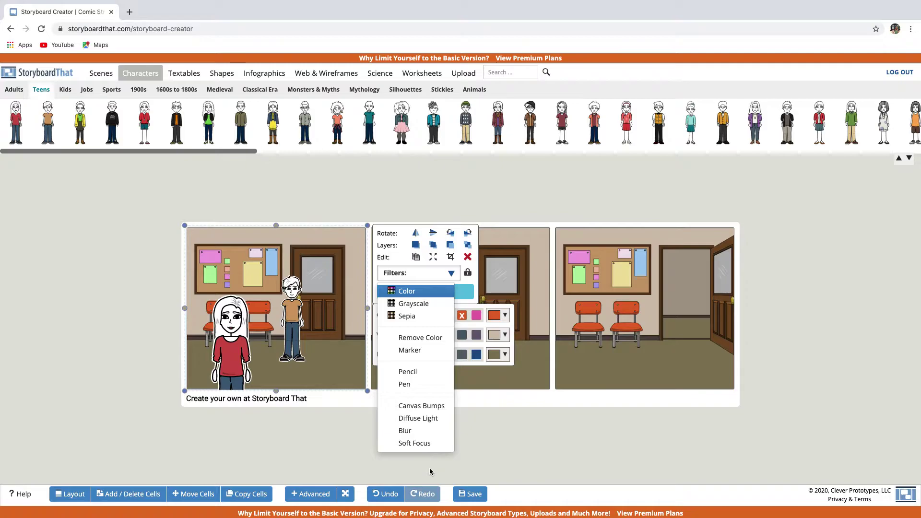
{"action": "left_click", "coordinate": [493, 410]}
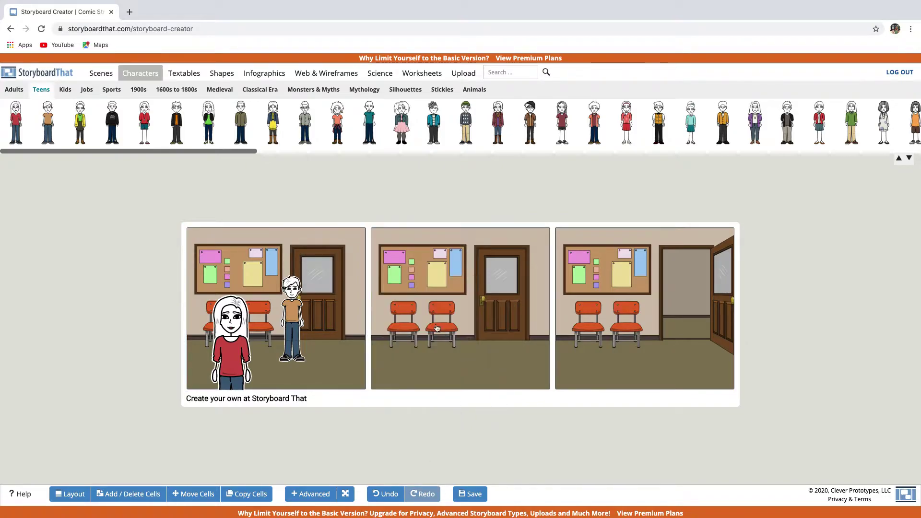
{"action": "left_click", "coordinate": [231, 342]}
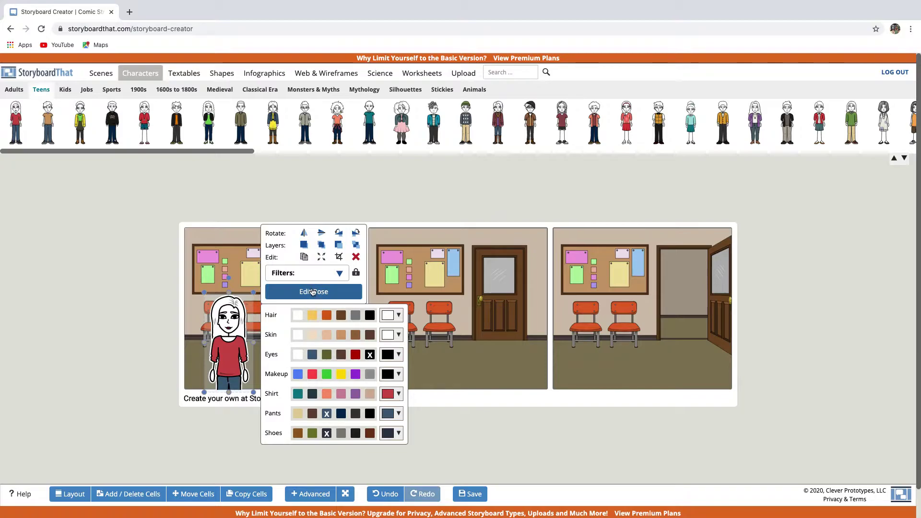
Try a head tilt, an open-mouthed expression and the Walking pose on the girl
{"action": "left_click", "coordinate": [313, 292]}
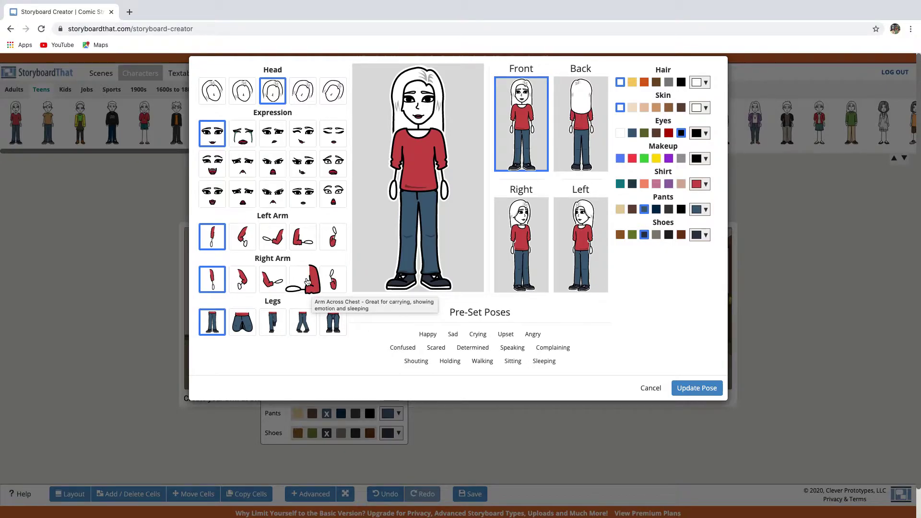
{"action": "left_click", "coordinate": [221, 94]}
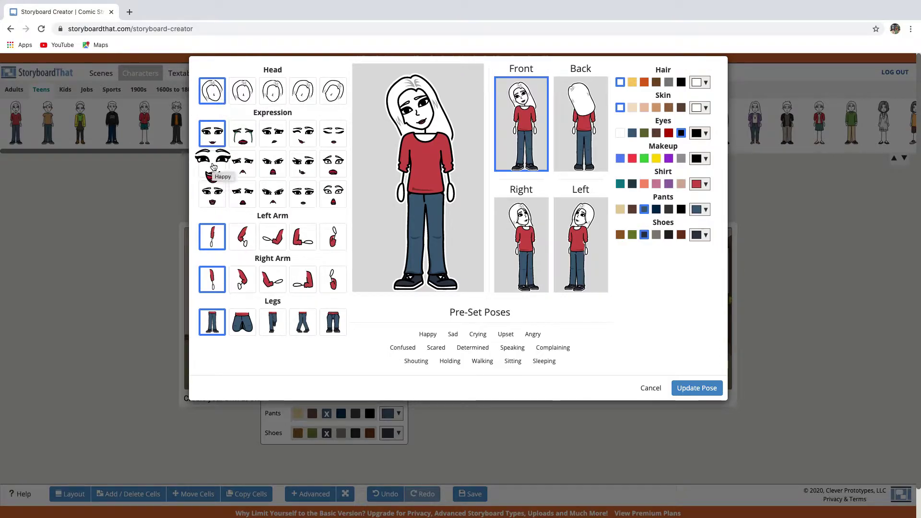
{"action": "left_click", "coordinate": [215, 200]}
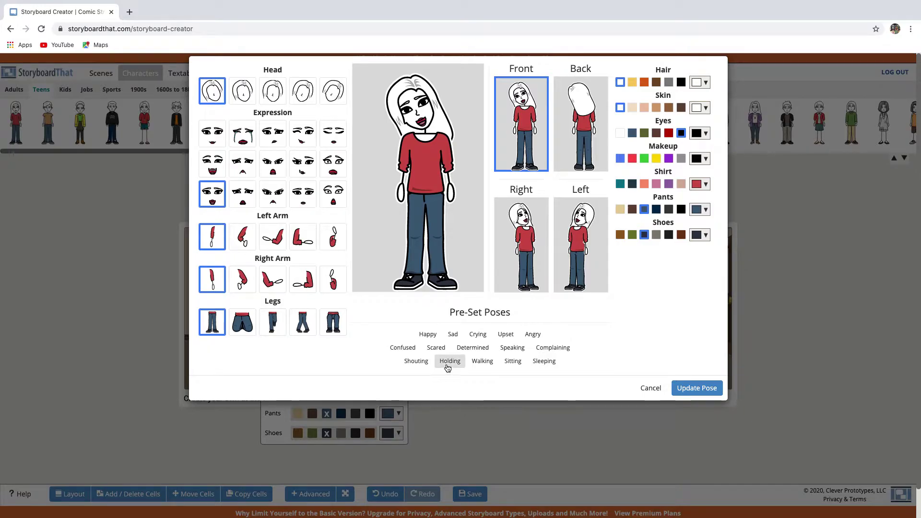
{"action": "left_click", "coordinate": [475, 362]}
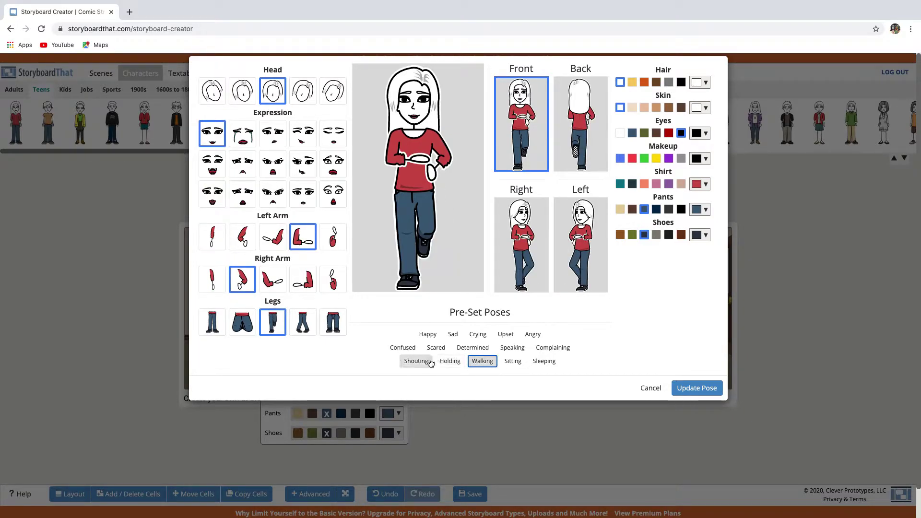
Give the girl the Happy pose, a new expression, Right view, yellow hair and beige skin
{"action": "left_click", "coordinate": [428, 335]}
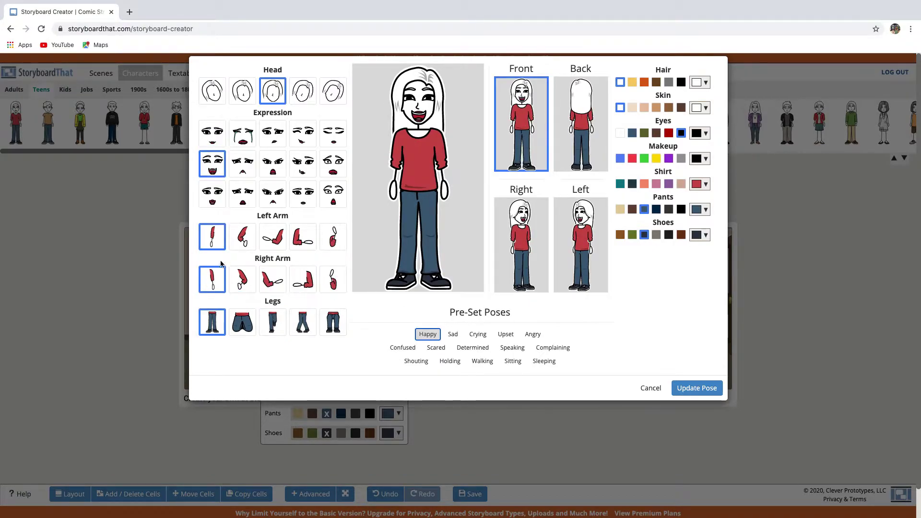
{"action": "left_click", "coordinate": [213, 194]}
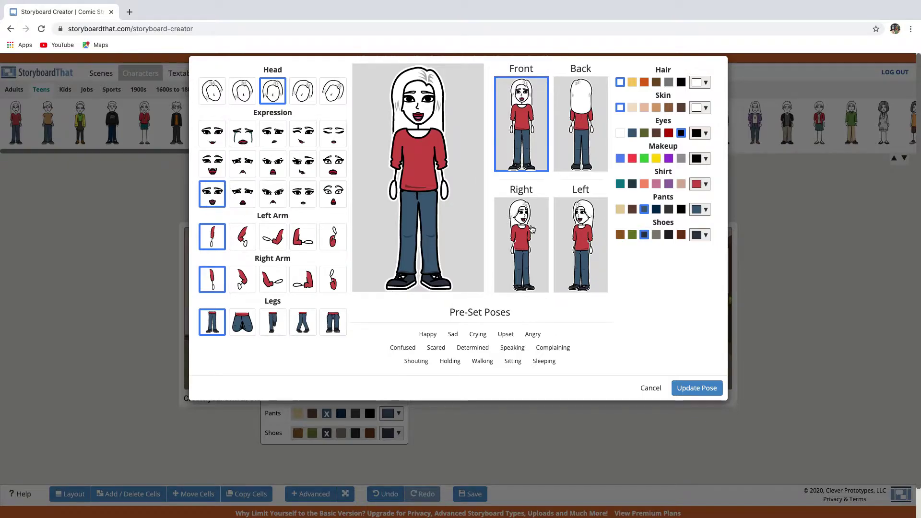
{"action": "left_click", "coordinate": [532, 230]}
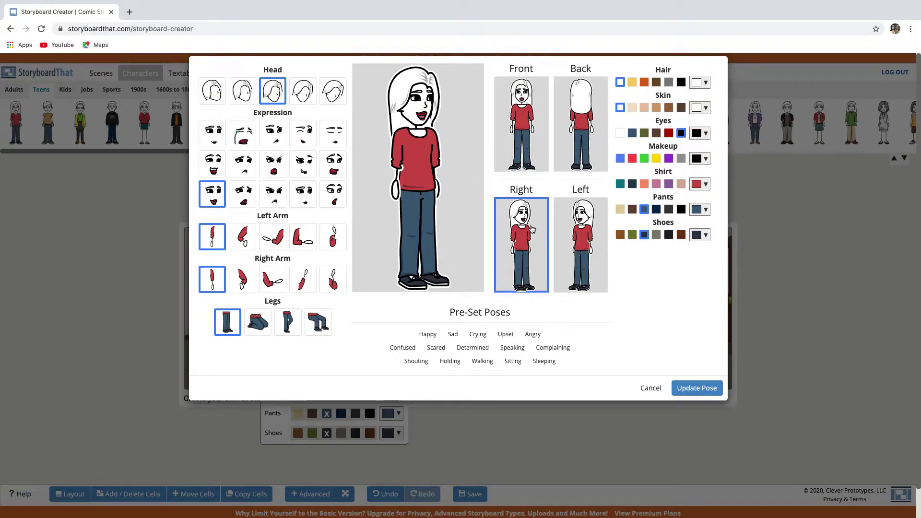
{"action": "left_click", "coordinate": [632, 82]}
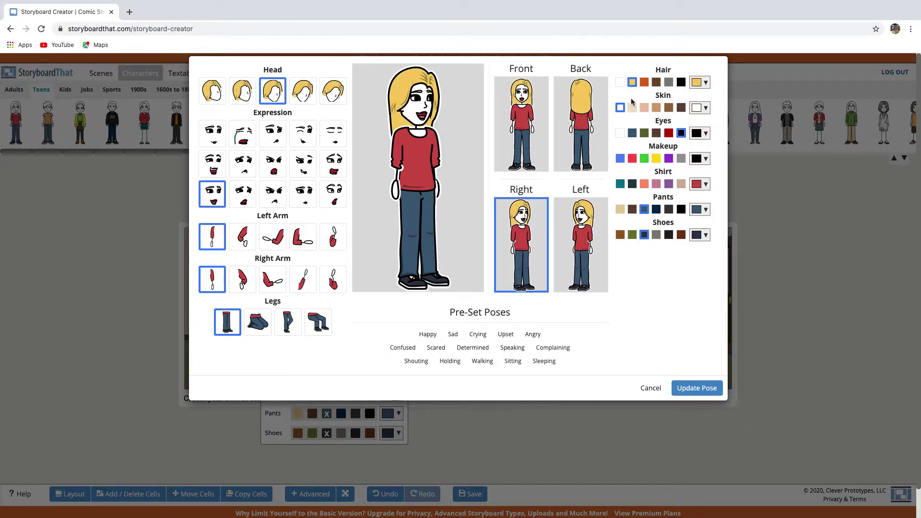
{"action": "left_click", "coordinate": [632, 107]}
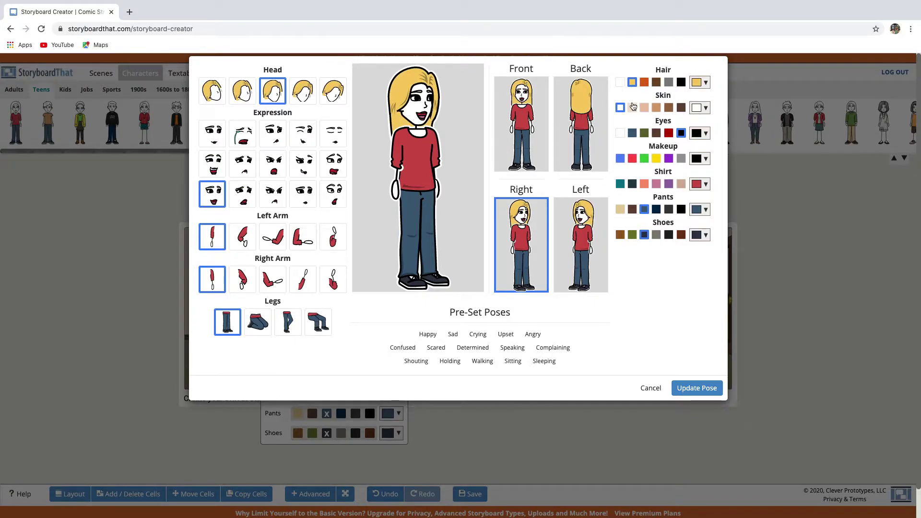
{"action": "left_click", "coordinate": [705, 388]}
{"action": "left_click", "coordinate": [294, 295]}
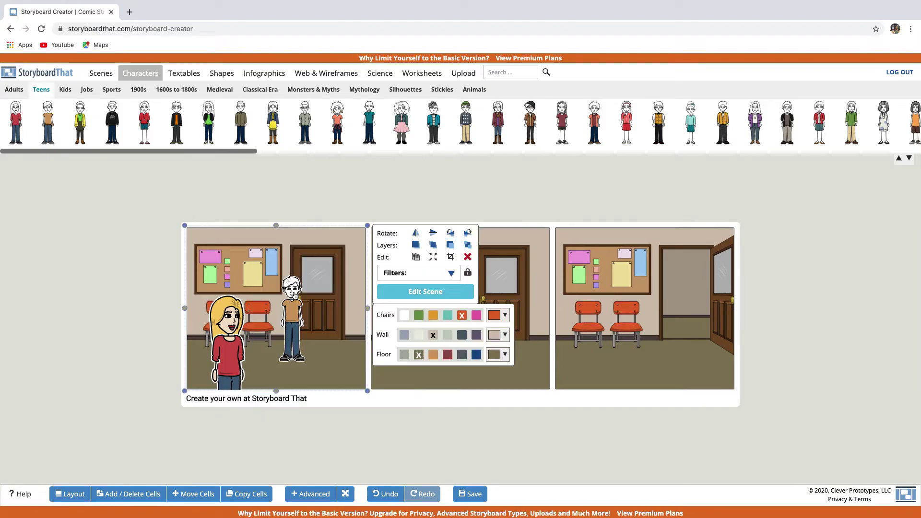
Give the boy yellow hair and a light skin tone, then open his pose editor
{"action": "left_click", "coordinate": [294, 302]}
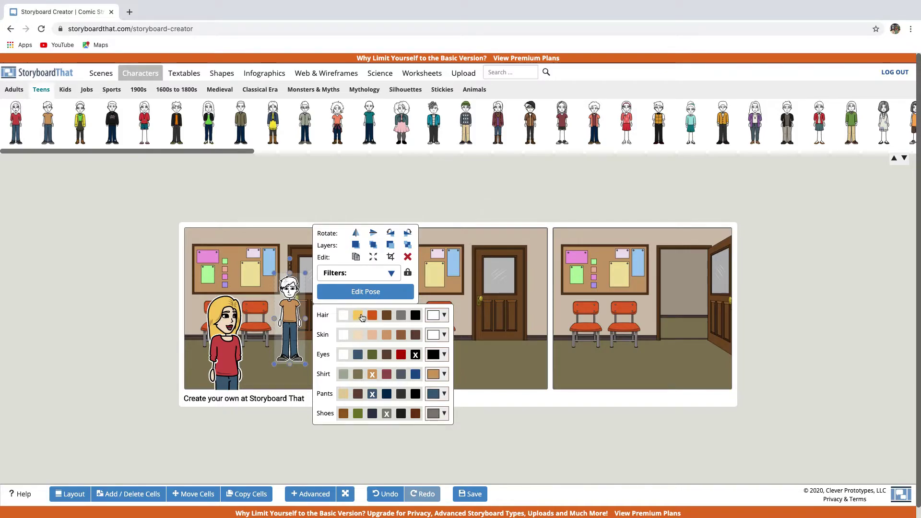
{"action": "left_click", "coordinate": [358, 316]}
{"action": "left_click", "coordinate": [358, 335]}
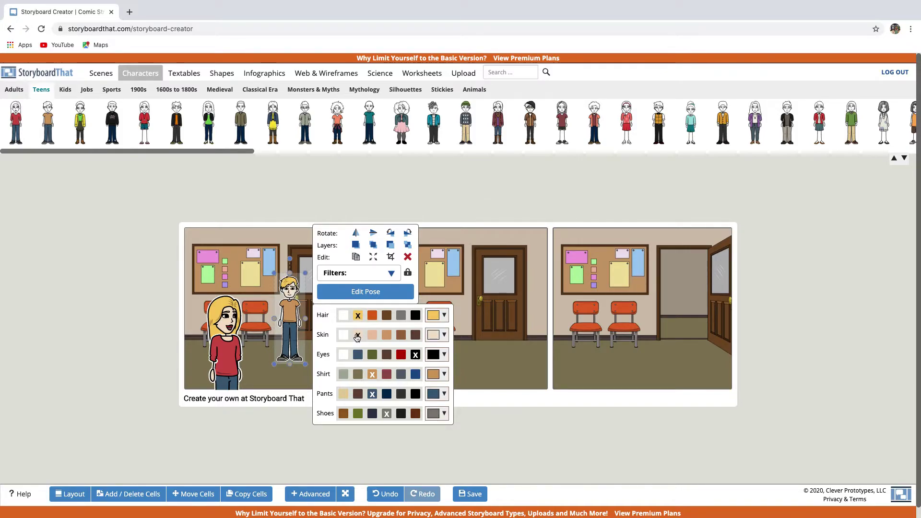
{"action": "left_click", "coordinate": [369, 291]}
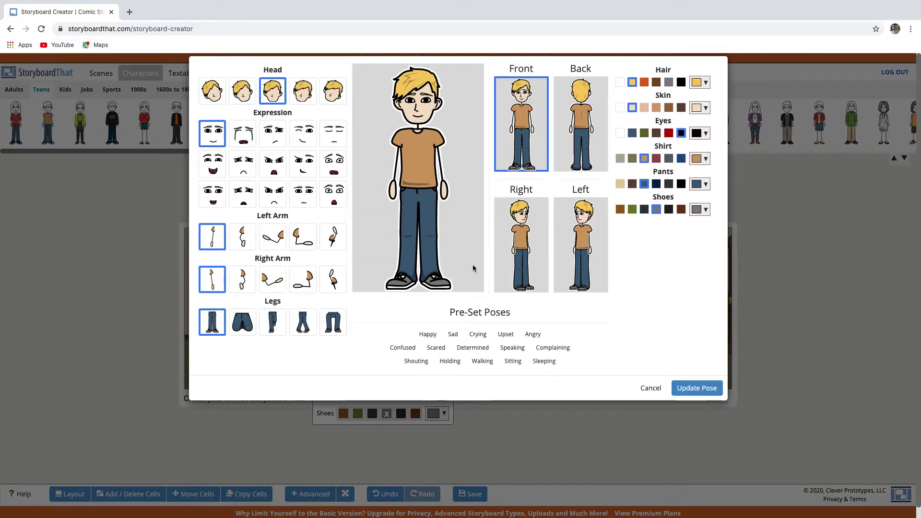
Turn the boy to face left with right arm extended and left arm down, then shift him right
{"action": "left_click", "coordinate": [581, 227]}
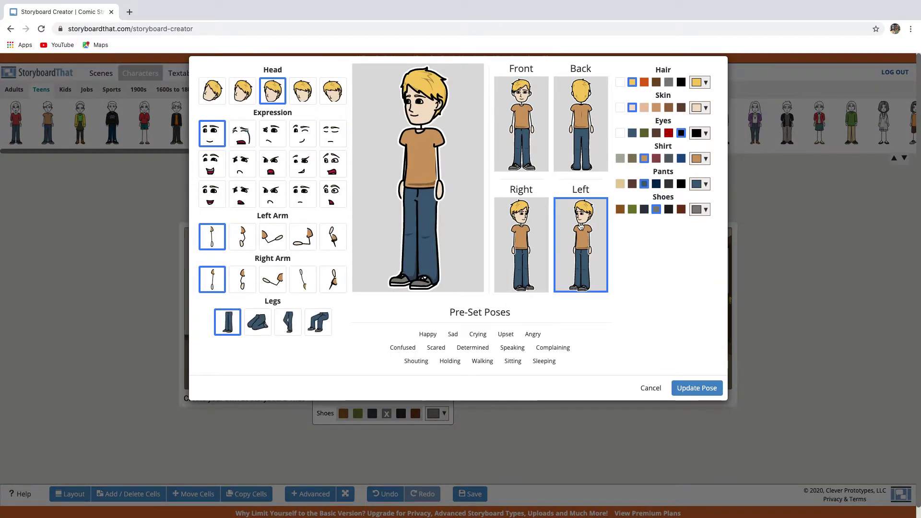
{"action": "left_click", "coordinate": [277, 235]}
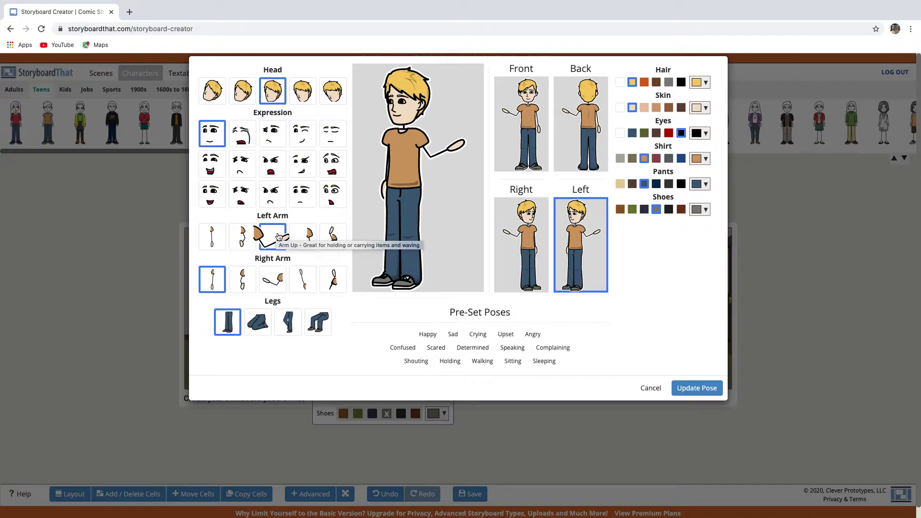
{"action": "left_click", "coordinate": [273, 281]}
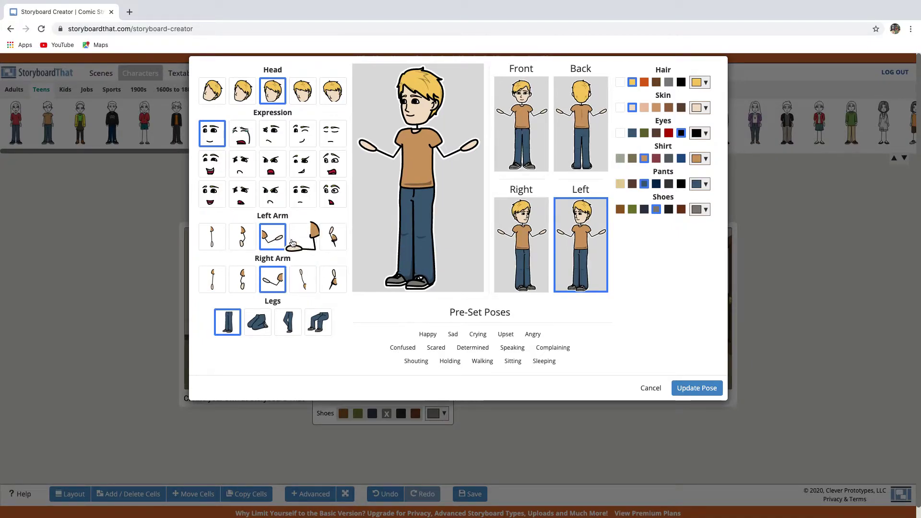
{"action": "left_click", "coordinate": [212, 236]}
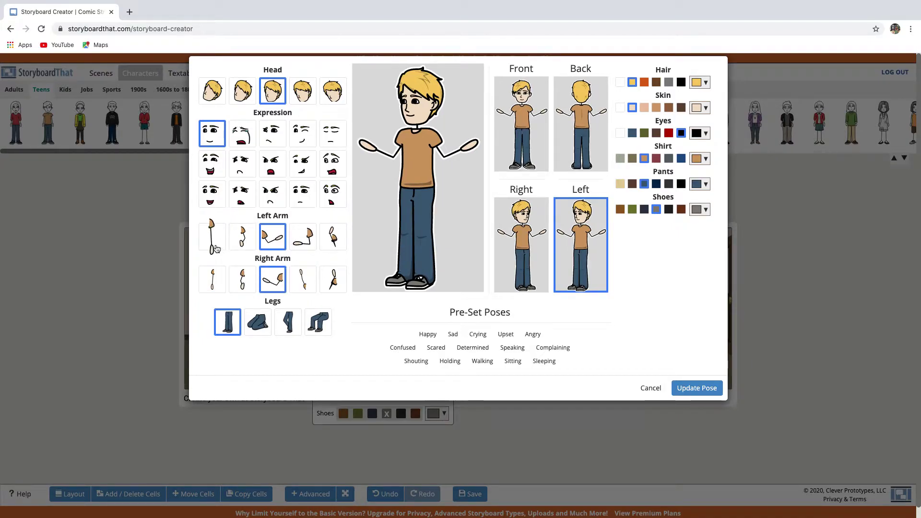
{"action": "left_click", "coordinate": [677, 389]}
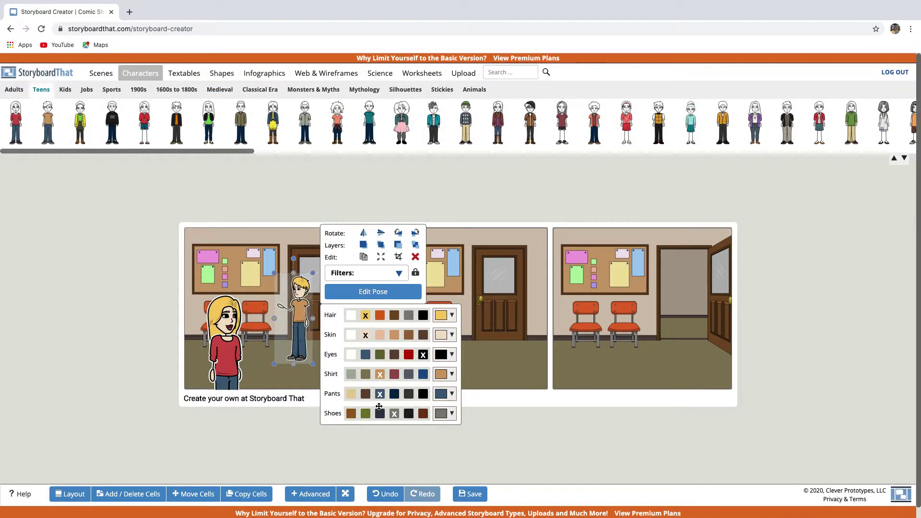
{"action": "left_click_drag", "start_coordinate": [304, 323], "coordinate": [327, 329]}
Add the brown cat from Animals to the first cell and shrink it
{"action": "left_click", "coordinate": [298, 372]}
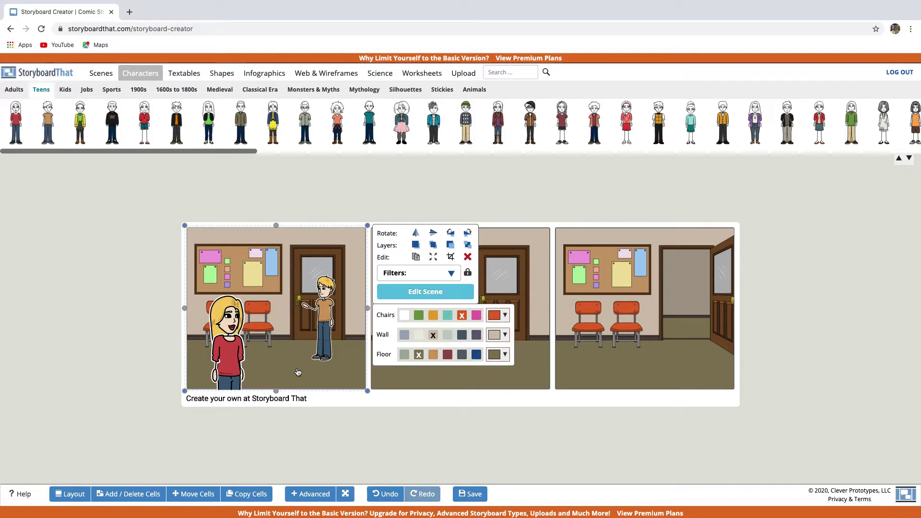
{"action": "left_click", "coordinate": [469, 92]}
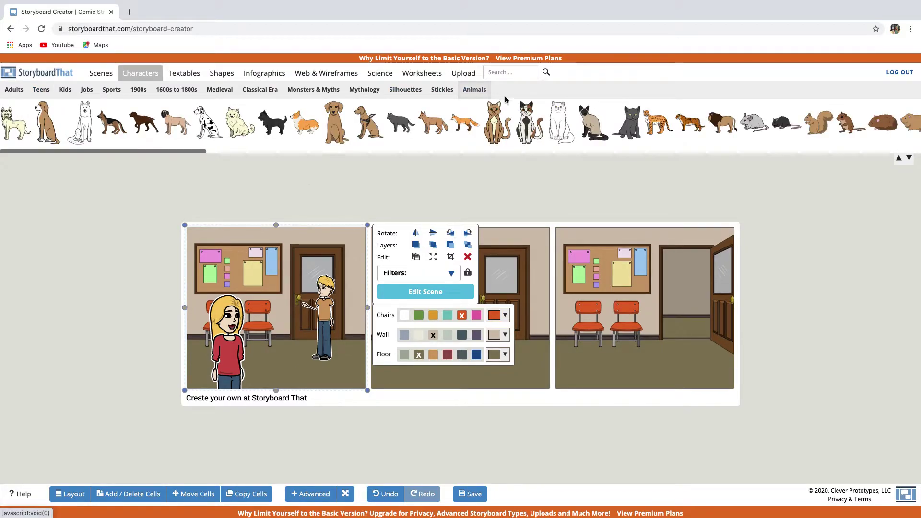
{"action": "left_click_drag", "start_coordinate": [498, 119], "coordinate": [273, 329]}
{"action": "left_click_drag", "start_coordinate": [243, 287], "coordinate": [280, 321]}
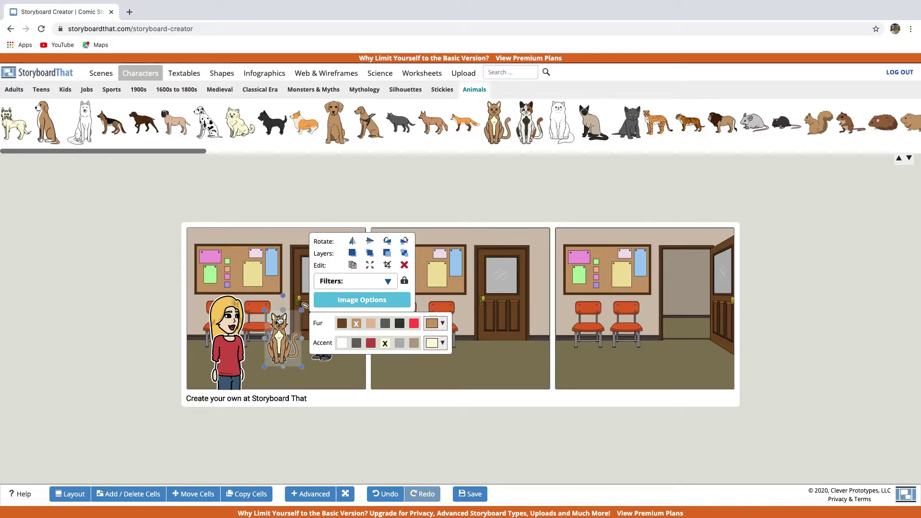
Give the cat the sleeping pose and nudge it between the girl and boy
{"action": "left_click", "coordinate": [361, 295]}
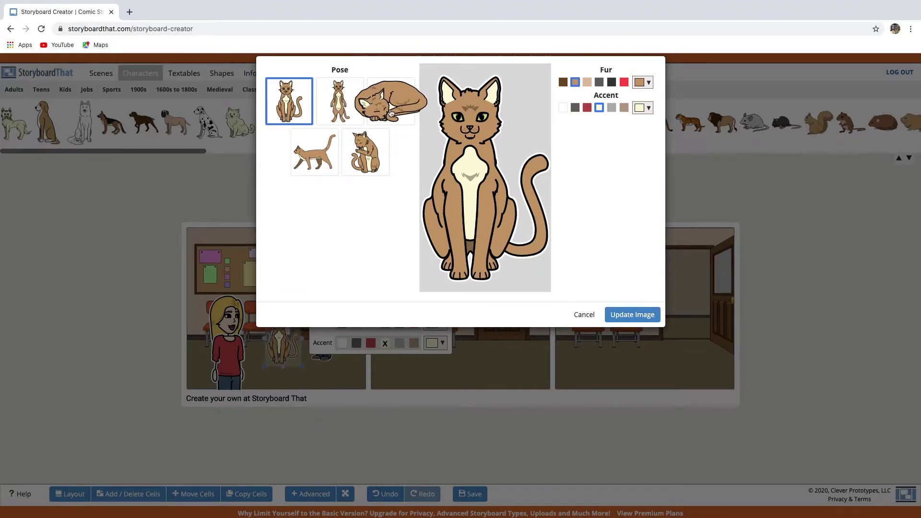
{"action": "left_click", "coordinate": [391, 113]}
{"action": "left_click", "coordinate": [620, 316]}
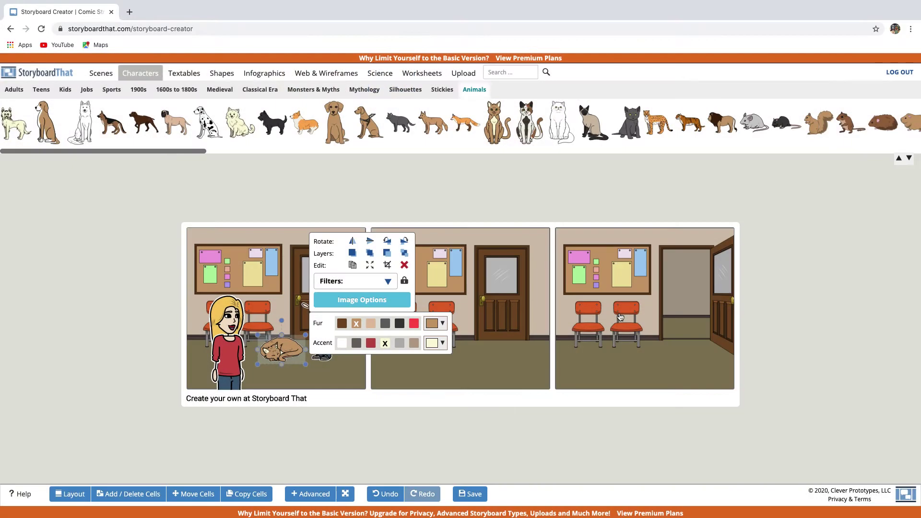
{"action": "left_click_drag", "start_coordinate": [288, 353], "coordinate": [286, 350]}
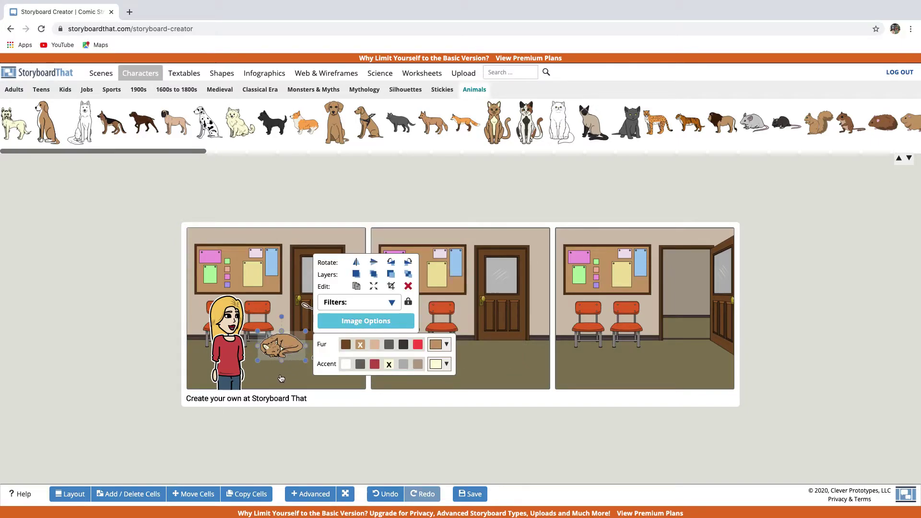
{"action": "left_click", "coordinate": [280, 352]}
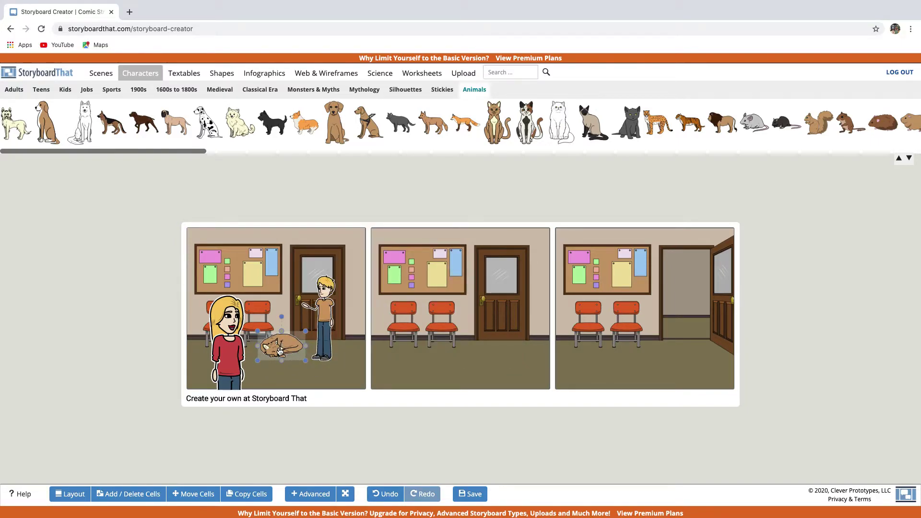
Delete the cat and browse the Textables banners before returning to Speech bubbles
{"action": "key", "text": "Delete"}
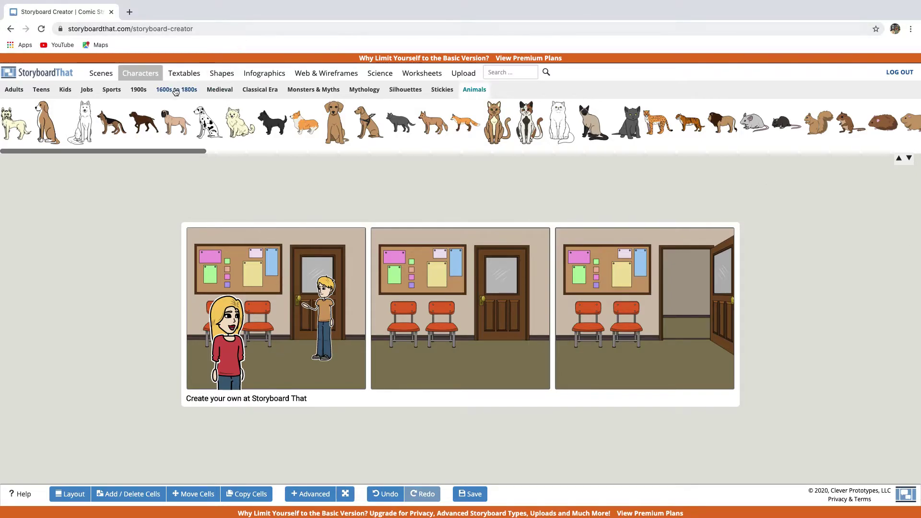
{"action": "left_click", "coordinate": [183, 75]}
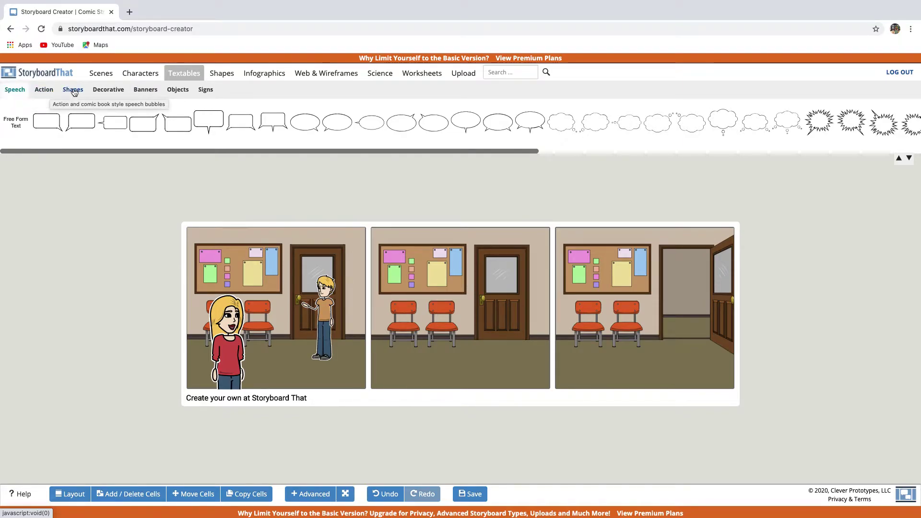
{"action": "left_click", "coordinate": [148, 91]}
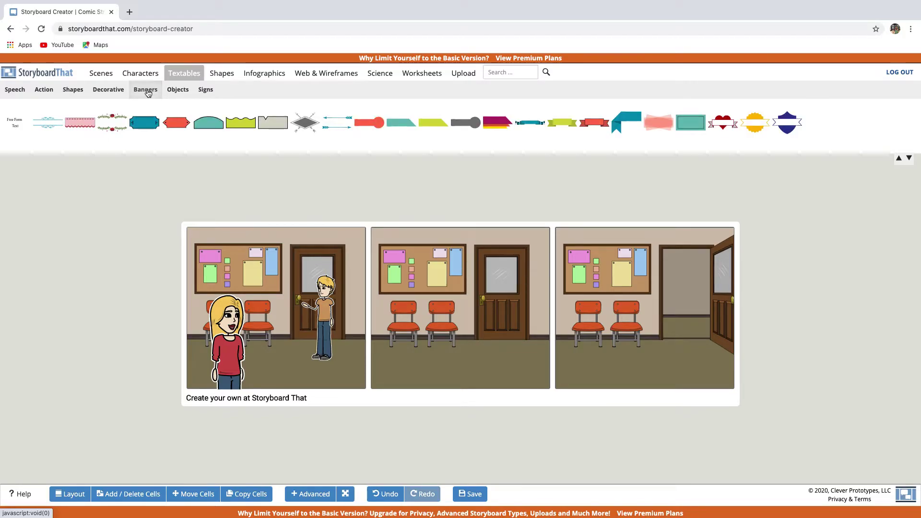
{"action": "left_click", "coordinate": [15, 90]}
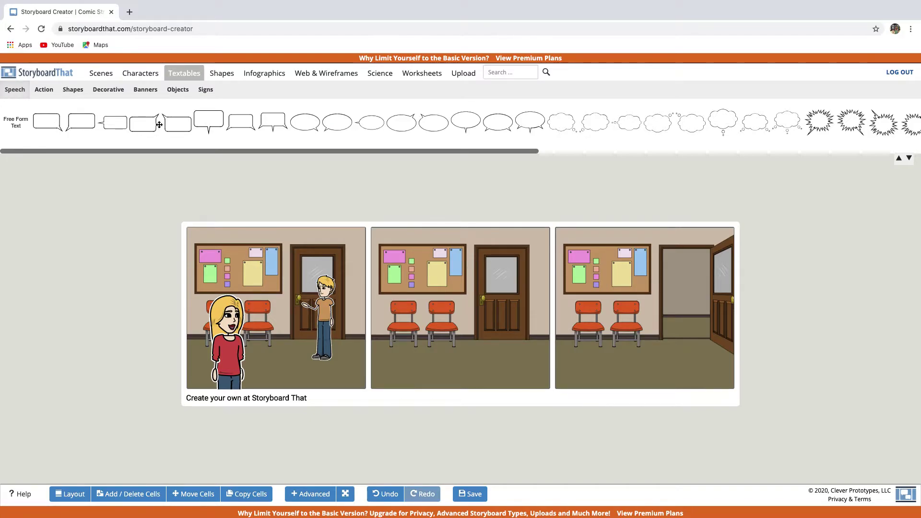
Add a speech bubble above the girl in the first cell and reshape it
{"action": "left_click_drag", "start_coordinate": [206, 119], "coordinate": [233, 281]}
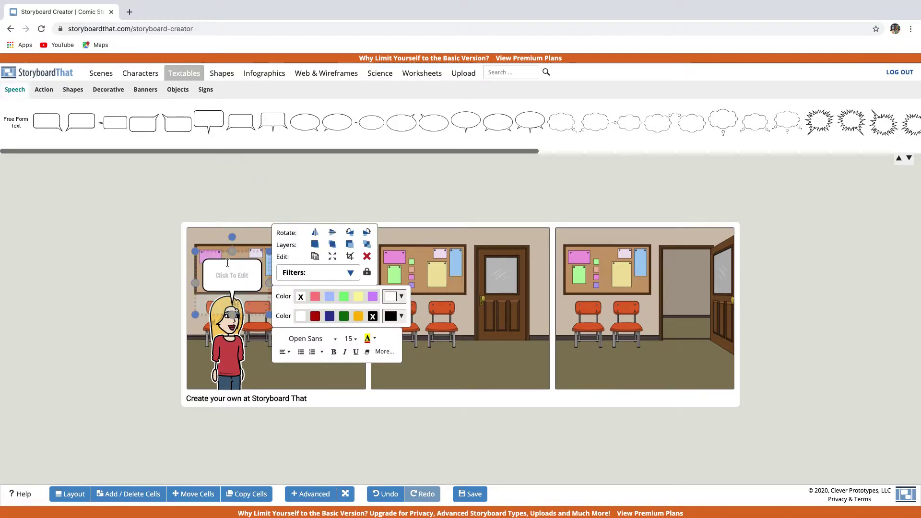
{"action": "left_click_drag", "start_coordinate": [231, 252], "coordinate": [232, 228]}
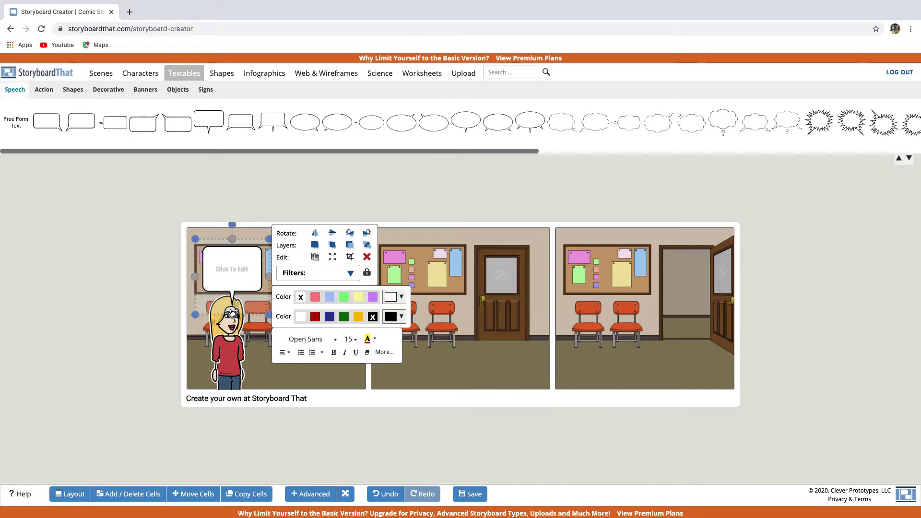
{"action": "left_click_drag", "start_coordinate": [233, 314], "coordinate": [233, 302]}
{"action": "left_click", "coordinate": [250, 341]}
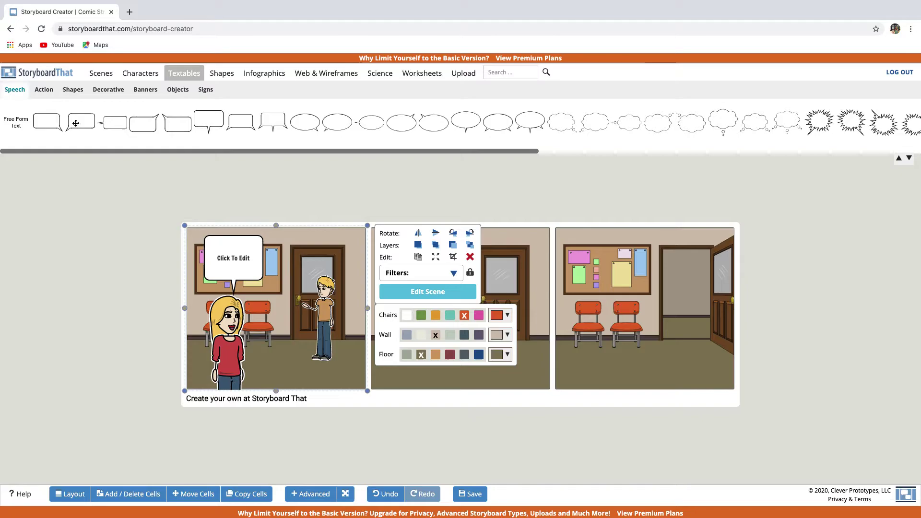
Add a second bubble near the boy and make both bubbles smaller
{"action": "left_click_drag", "start_coordinate": [67, 123], "coordinate": [293, 256]}
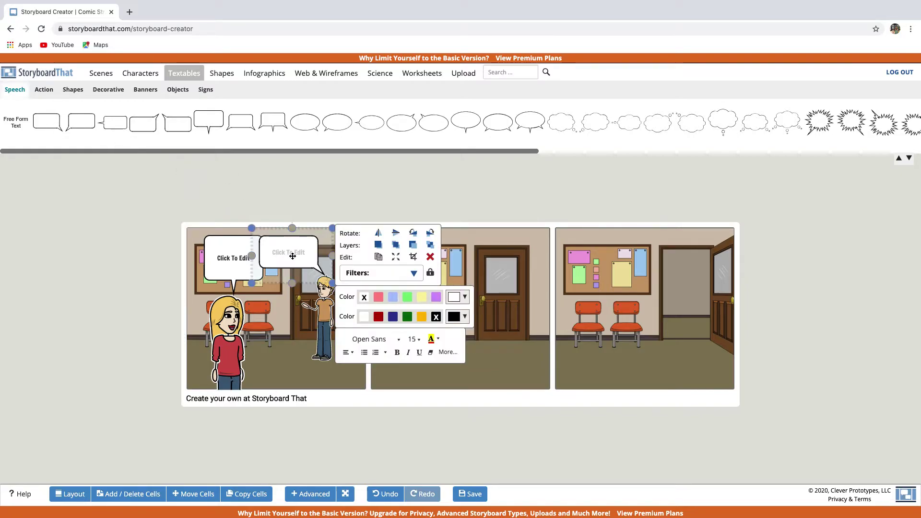
{"action": "left_click", "coordinate": [206, 243]}
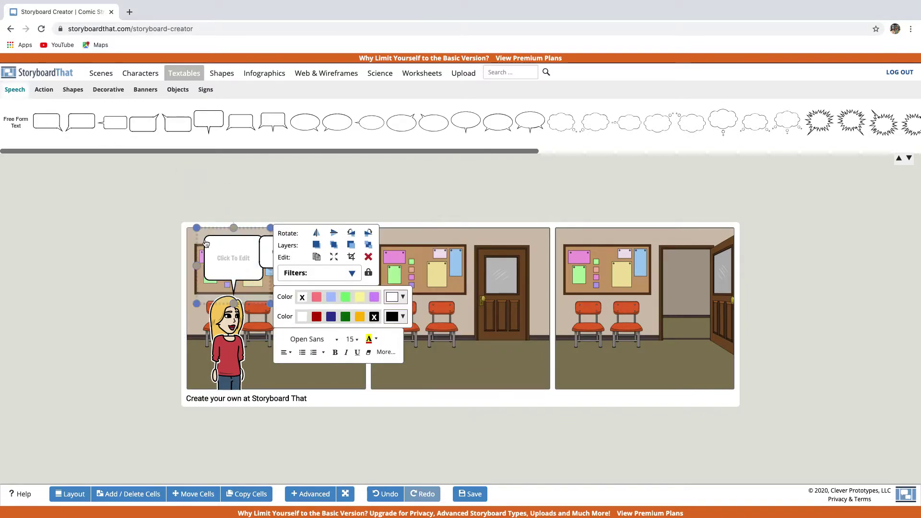
{"action": "left_click_drag", "start_coordinate": [196, 228], "coordinate": [212, 244]}
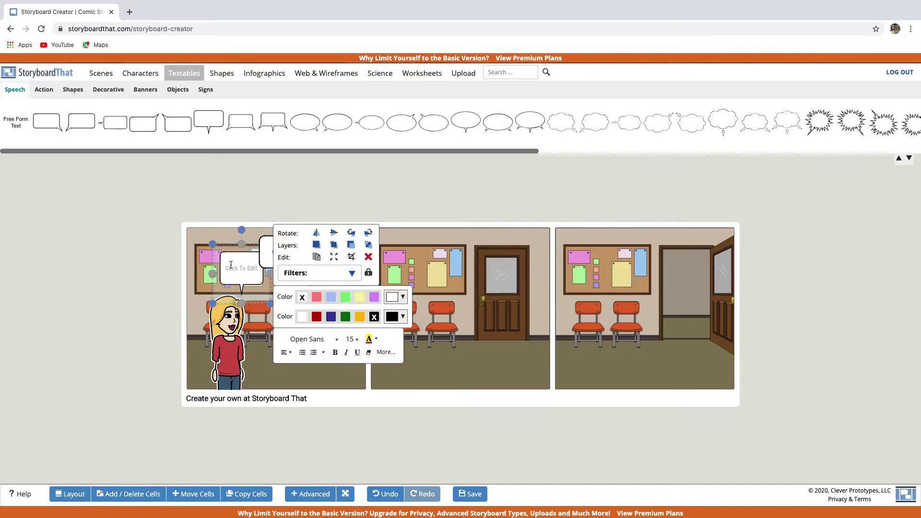
{"action": "left_click", "coordinate": [263, 299]}
{"action": "left_click", "coordinate": [254, 236]}
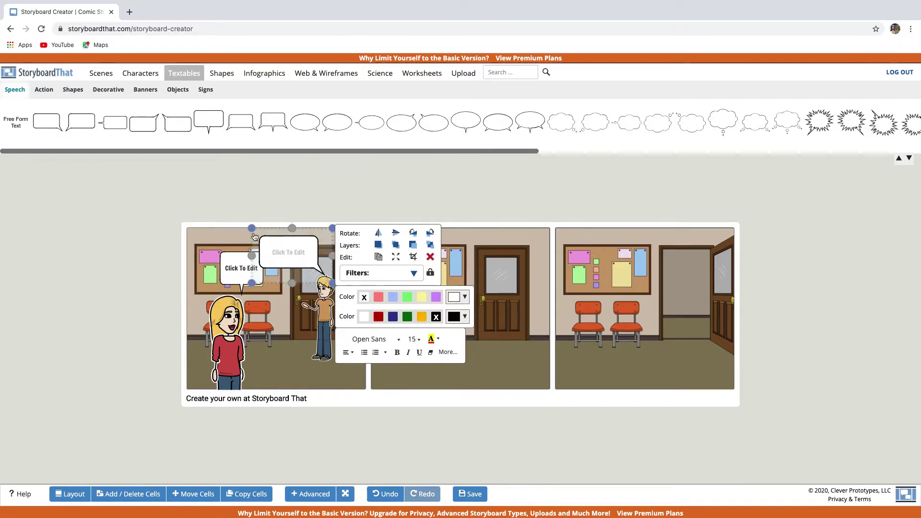
{"action": "left_click_drag", "start_coordinate": [255, 236], "coordinate": [282, 243]}
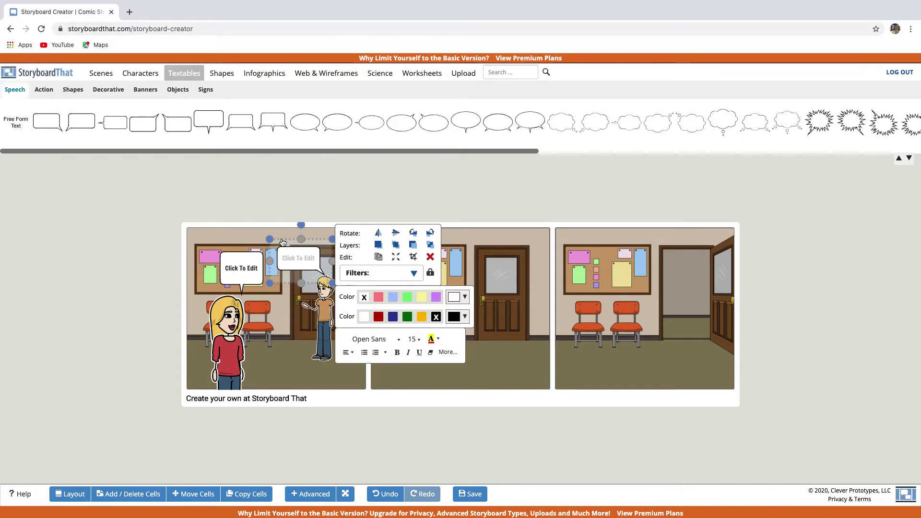
Type 'After you!' in the boy's bubble and 'Thank you!' in the girl's bubble
{"action": "left_click", "coordinate": [238, 265]}
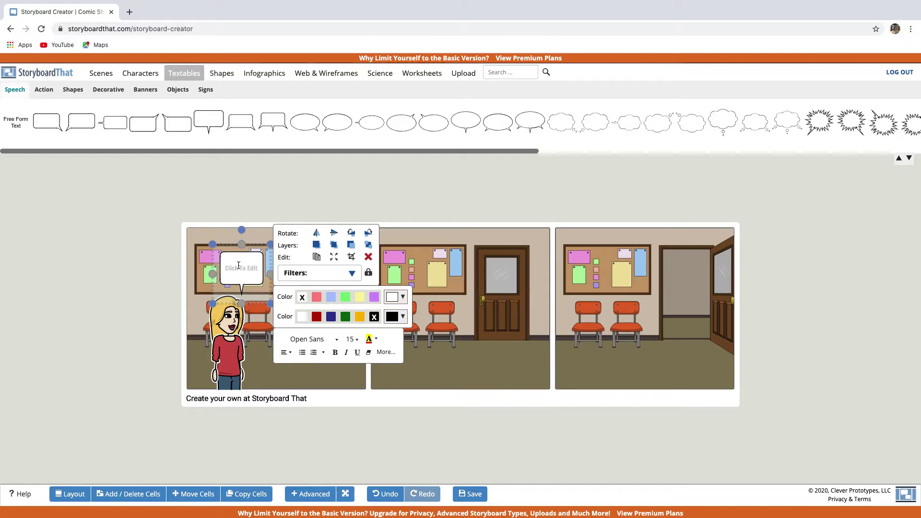
{"action": "key", "text": "Tab"}
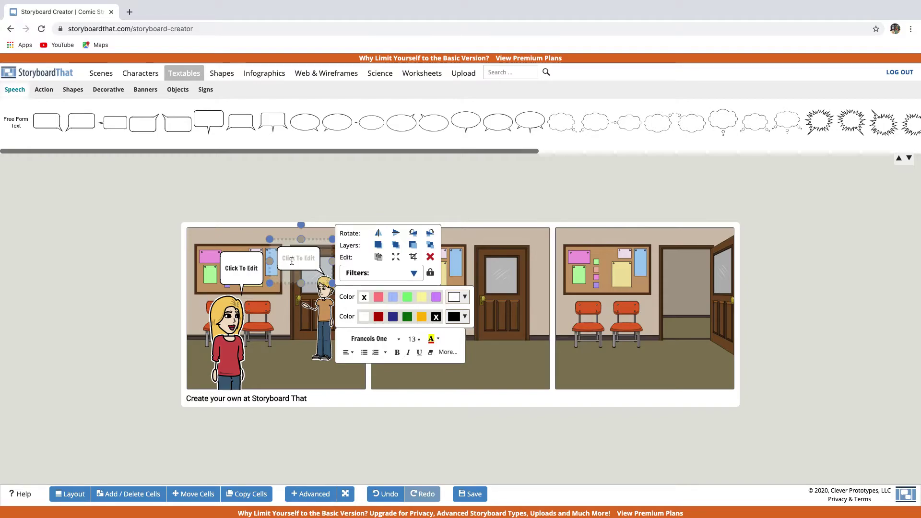
{"action": "type", "text": "After you!"}
{"action": "left_click", "coordinate": [230, 267]}
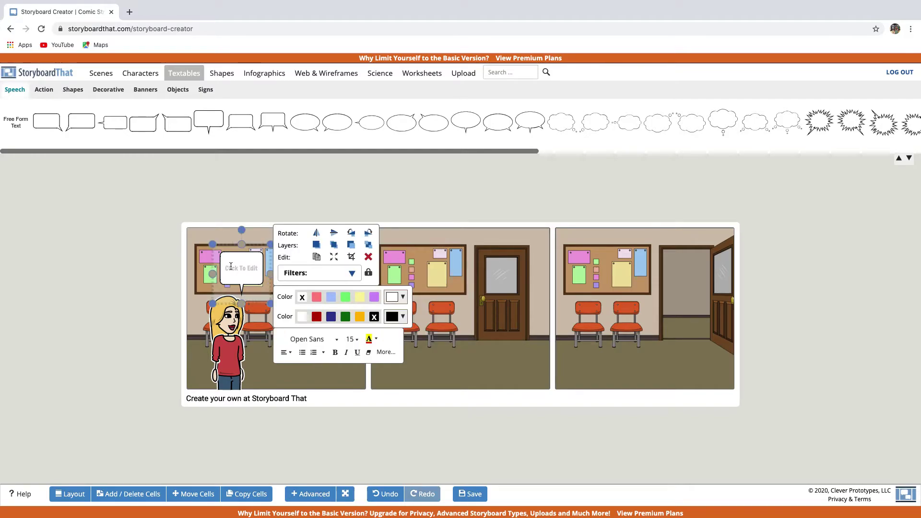
{"action": "type", "text": "Thank"}
{"action": "key", "text": "BackSpace"}
{"action": "type", "text": "mn"}
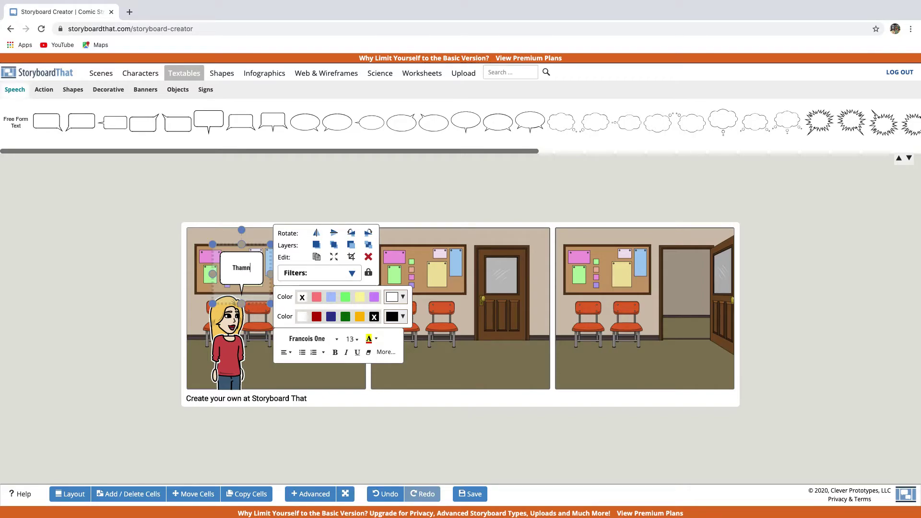
{"action": "type", "text": " you"}
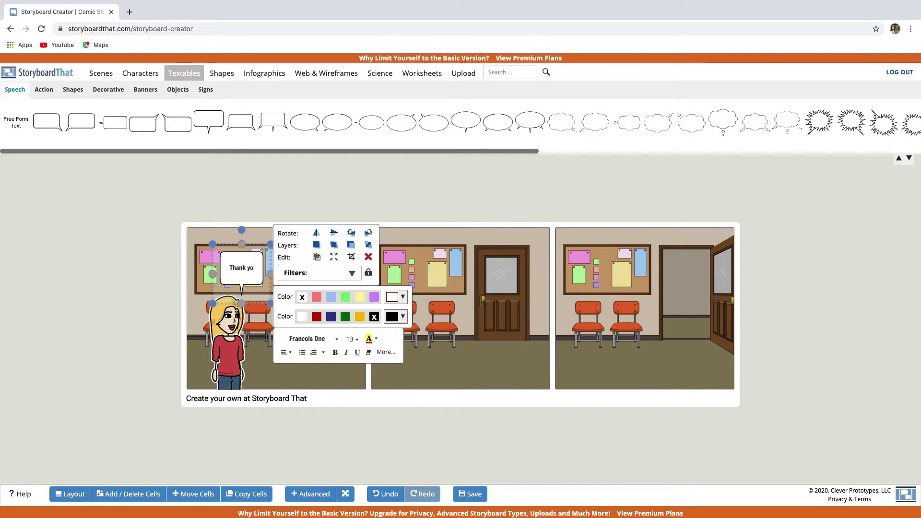
{"action": "type", "text": "!"}
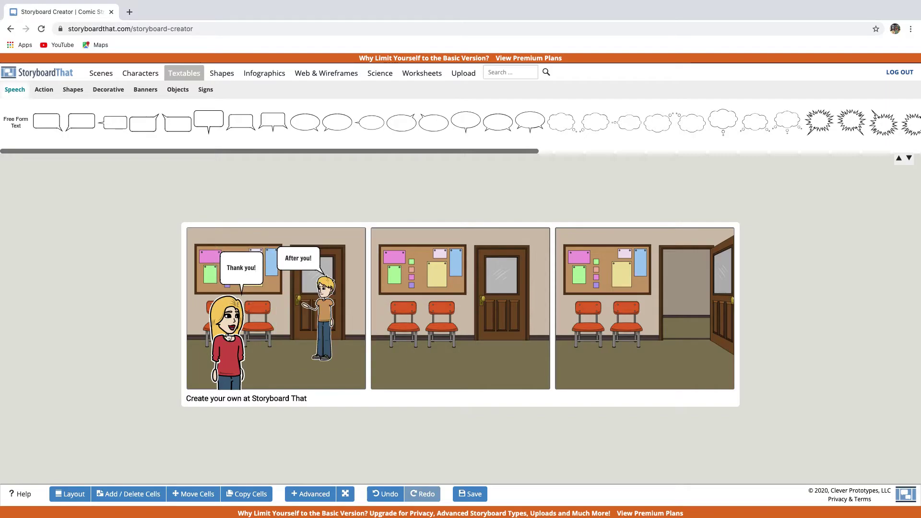
Copy the girl and boy from the first panel into the second panel
{"action": "left_click", "coordinate": [231, 330]}
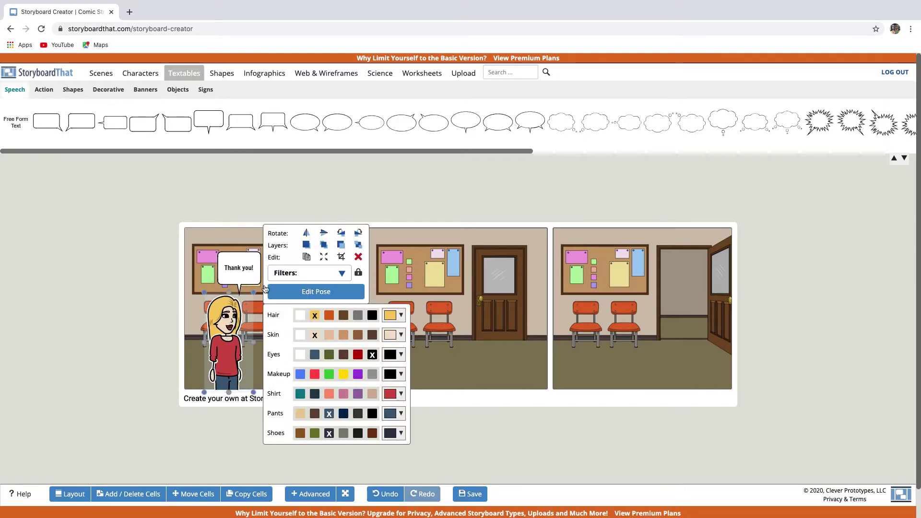
{"action": "left_click", "coordinate": [306, 257]}
{"action": "left_click_drag", "start_coordinate": [263, 327], "coordinate": [439, 314]}
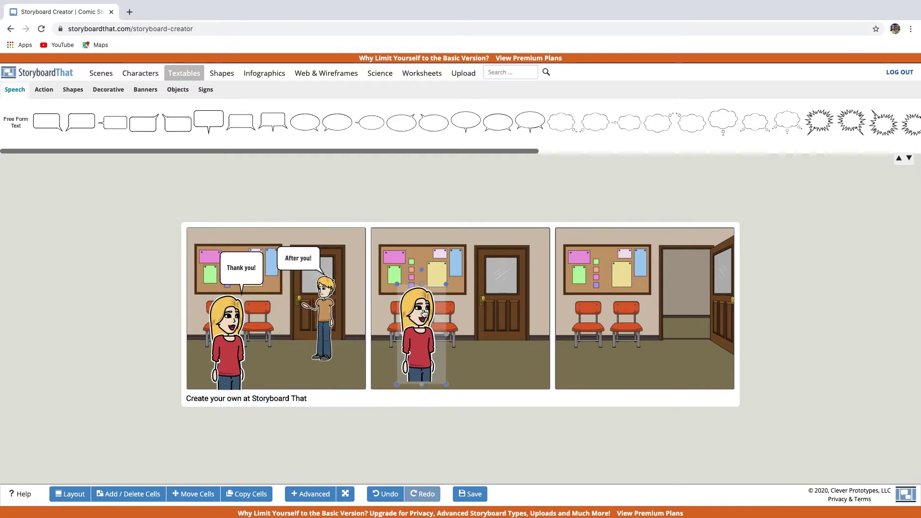
{"action": "left_click", "coordinate": [324, 307]}
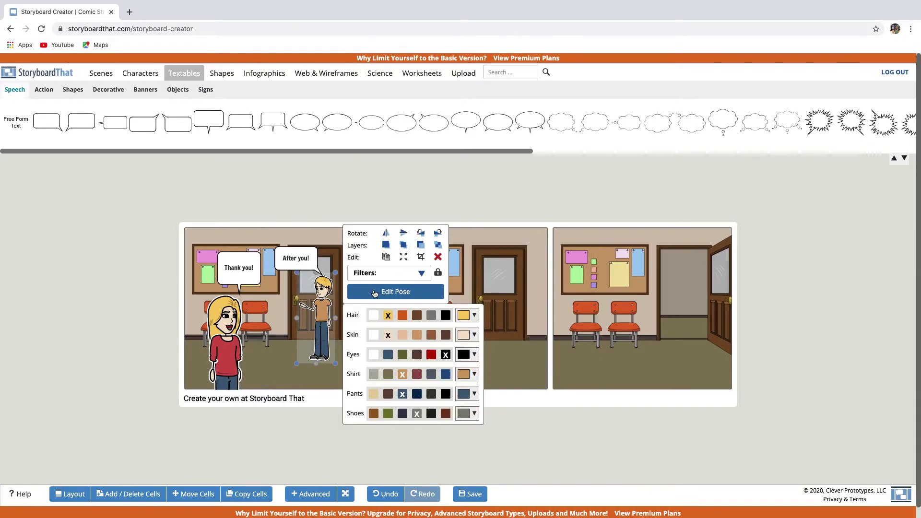
{"action": "left_click", "coordinate": [386, 258]}
{"action": "left_click_drag", "start_coordinate": [332, 303], "coordinate": [507, 287]}
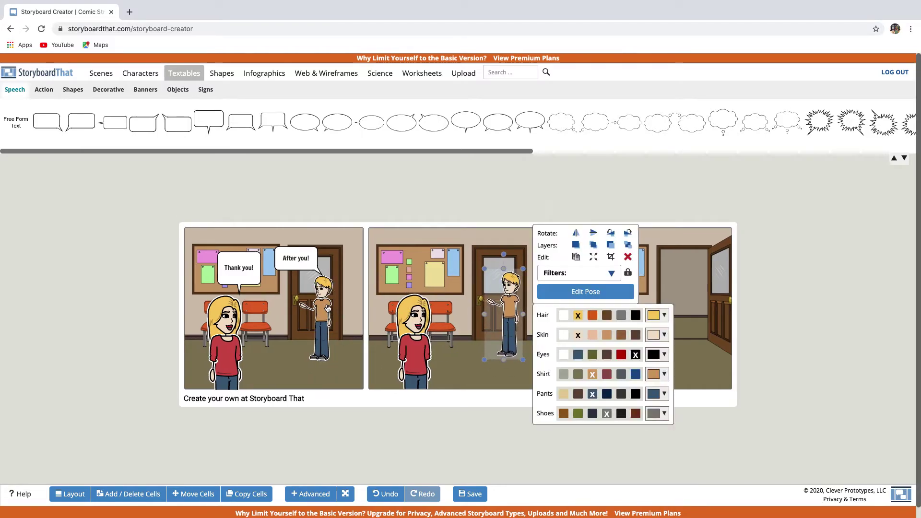
Copy the girl and boy from the second panel into the third, boy by the door
{"action": "left_click", "coordinate": [410, 321]}
{"action": "left_click", "coordinate": [495, 257]}
{"action": "left_click_drag", "start_coordinate": [432, 318], "coordinate": [596, 315]}
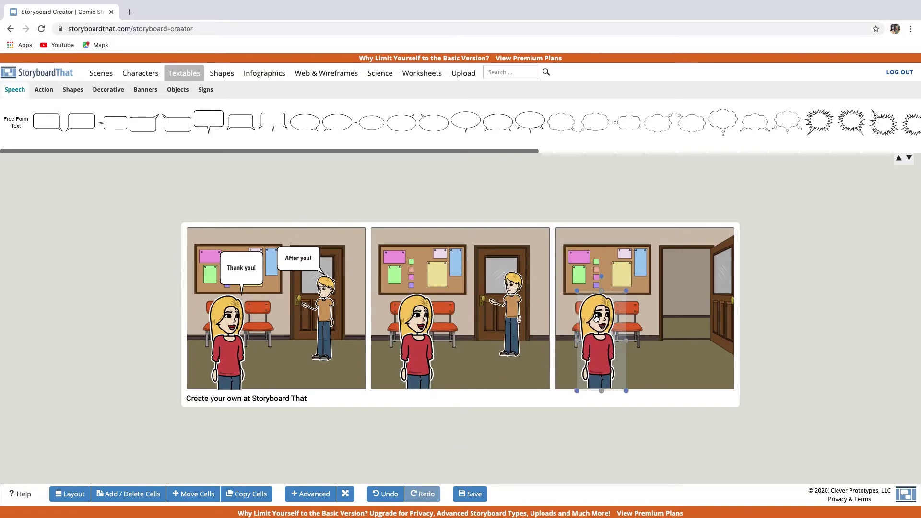
{"action": "left_click", "coordinate": [506, 297]}
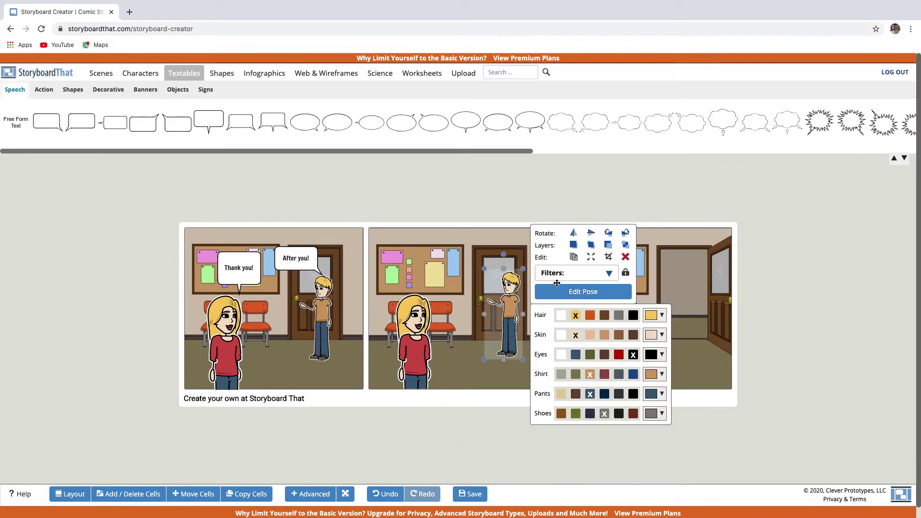
{"action": "left_click", "coordinate": [574, 256]}
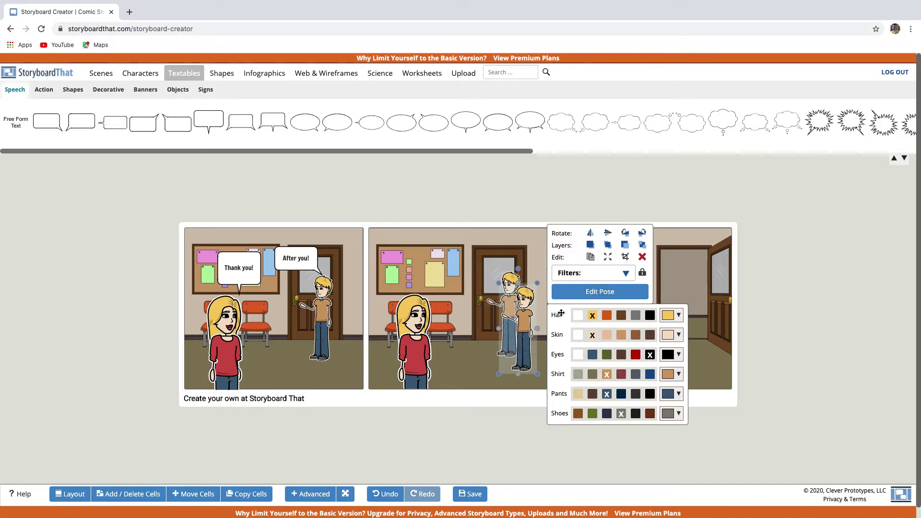
{"action": "left_click_drag", "start_coordinate": [533, 327], "coordinate": [710, 317]}
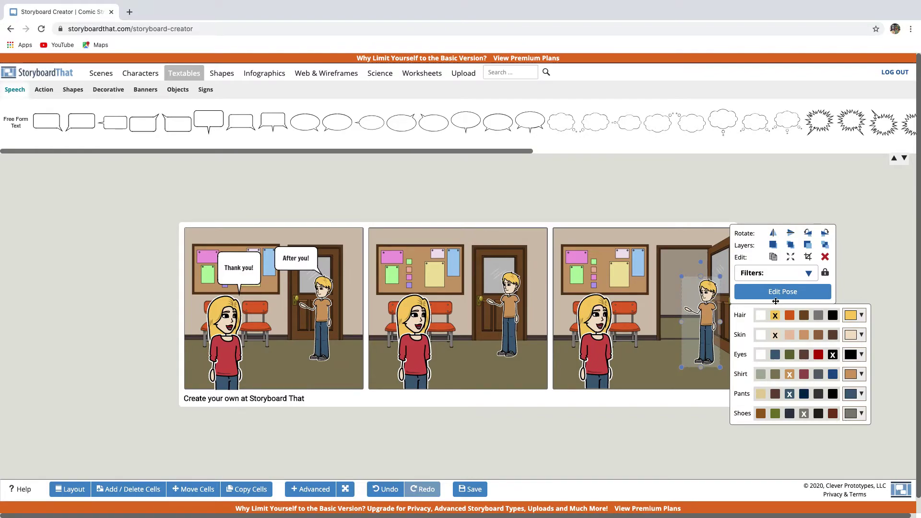
Lower the third panel boy's right arm so both arms hang at his sides
{"action": "left_click", "coordinate": [780, 293]}
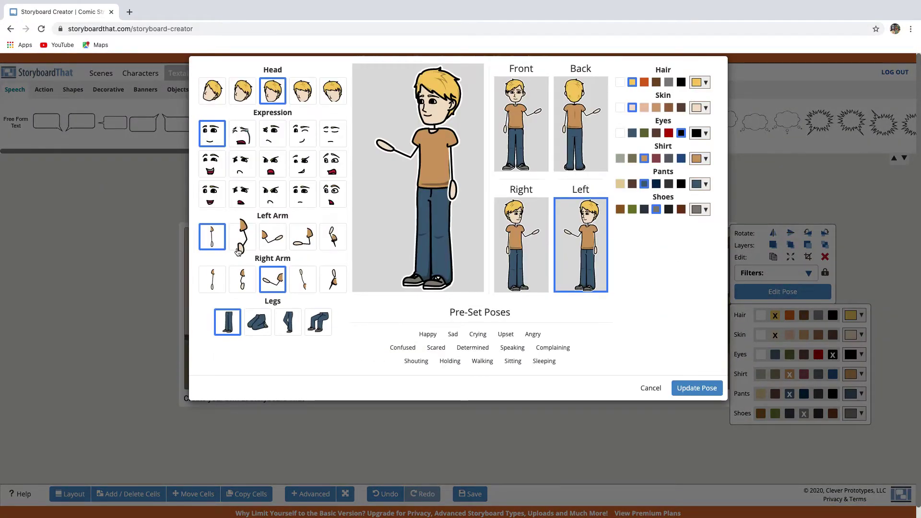
{"action": "left_click", "coordinate": [215, 283]}
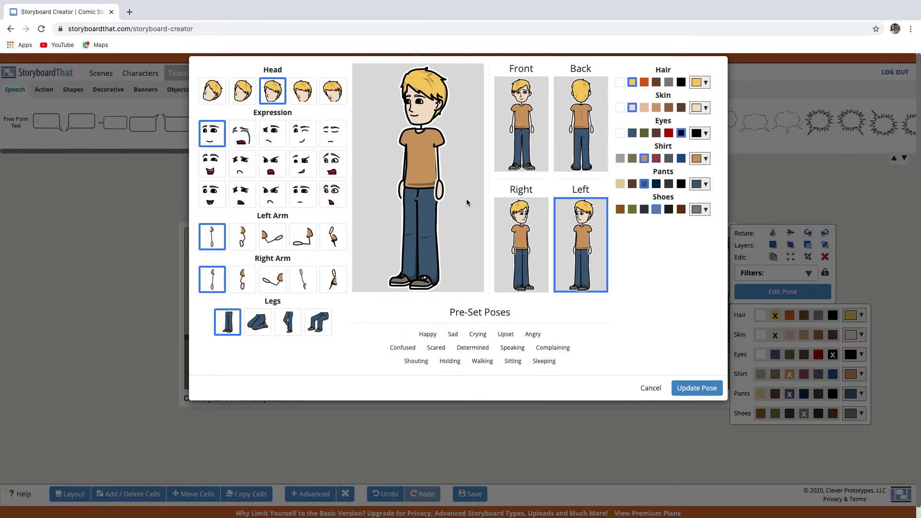
{"action": "left_click", "coordinate": [696, 387]}
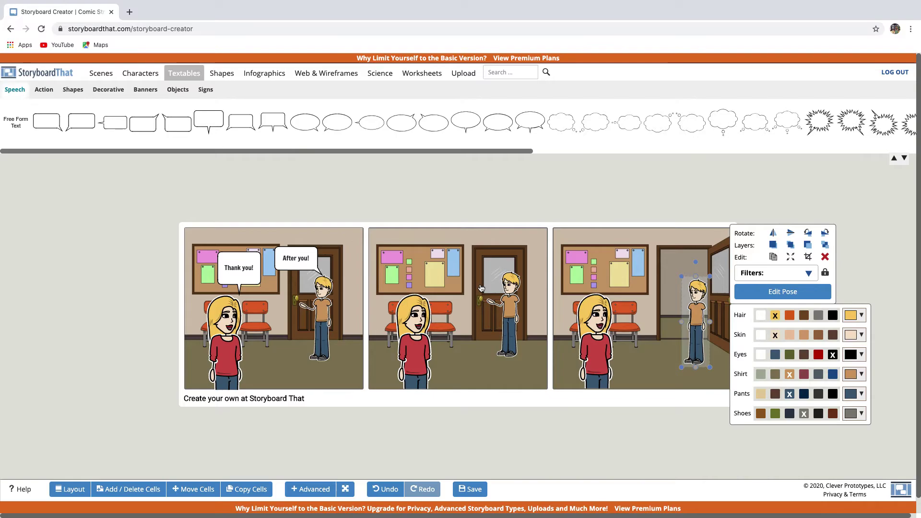
{"action": "left_click", "coordinate": [0, 421]}
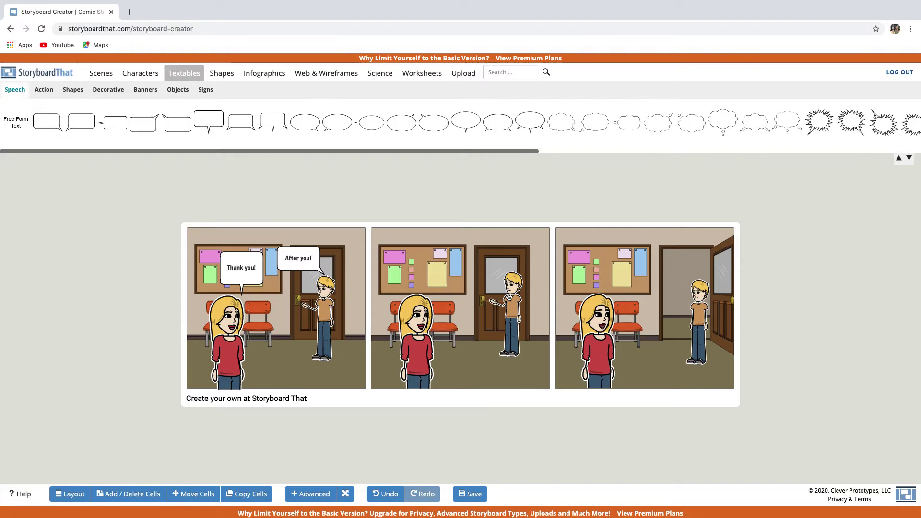
Add a speech bubble to the second panel reading 'Have a nice day!'
{"action": "left_click_drag", "start_coordinate": [61, 120], "coordinate": [476, 259]}
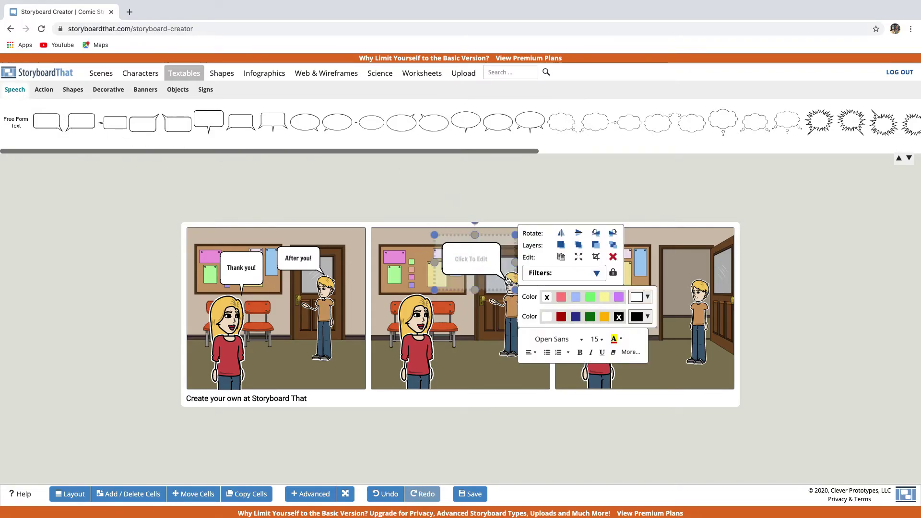
{"action": "left_click", "coordinate": [486, 261]}
{"action": "type", "text": "Have a n"}
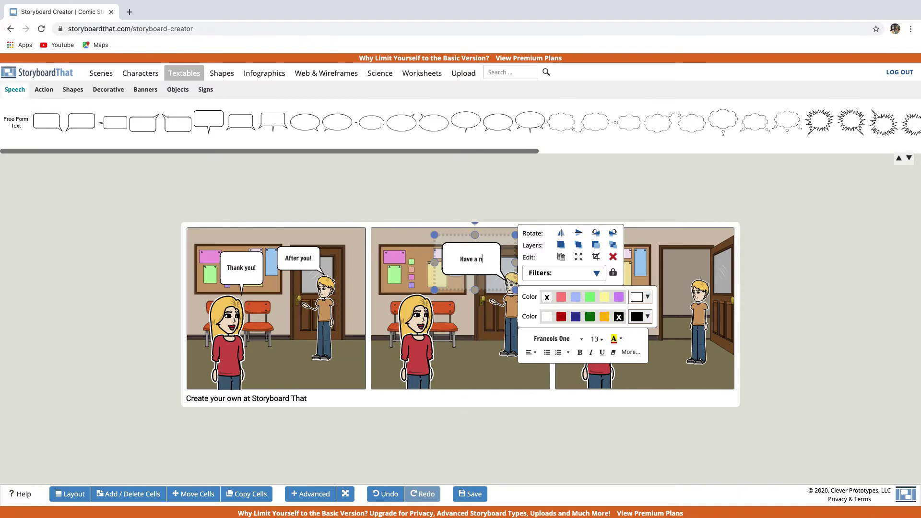
{"action": "type", "text": "eice day!"}
Change the facial expression of the boy in the second panel
{"action": "left_click", "coordinate": [511, 312]}
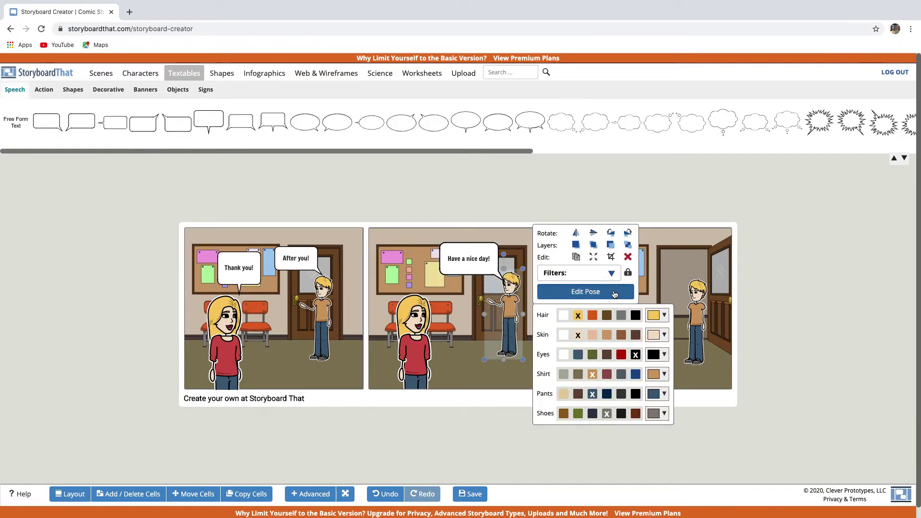
{"action": "left_click", "coordinate": [614, 292]}
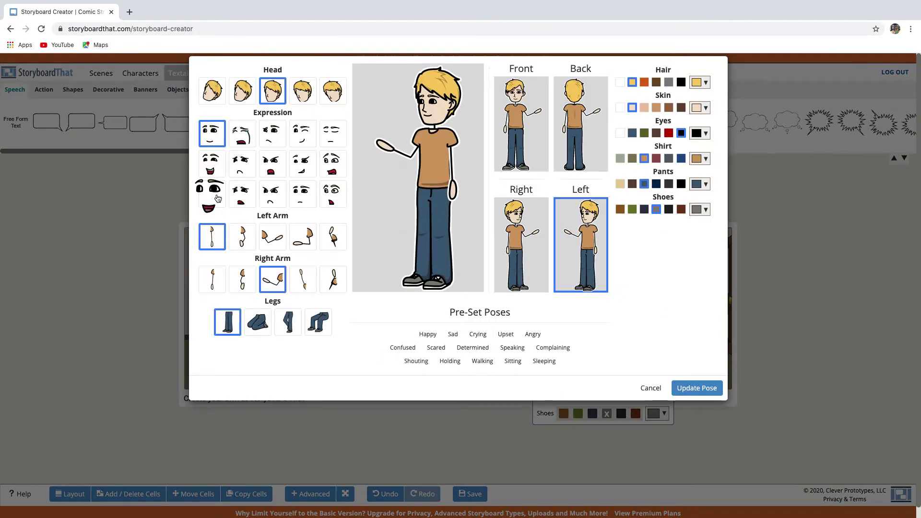
{"action": "left_click", "coordinate": [217, 198]}
{"action": "left_click", "coordinate": [697, 388]}
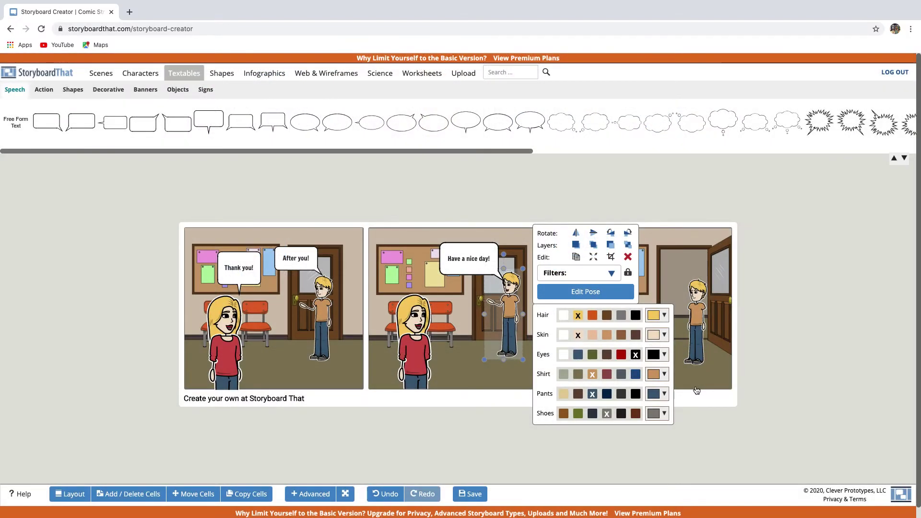
{"action": "left_click", "coordinate": [497, 261]}
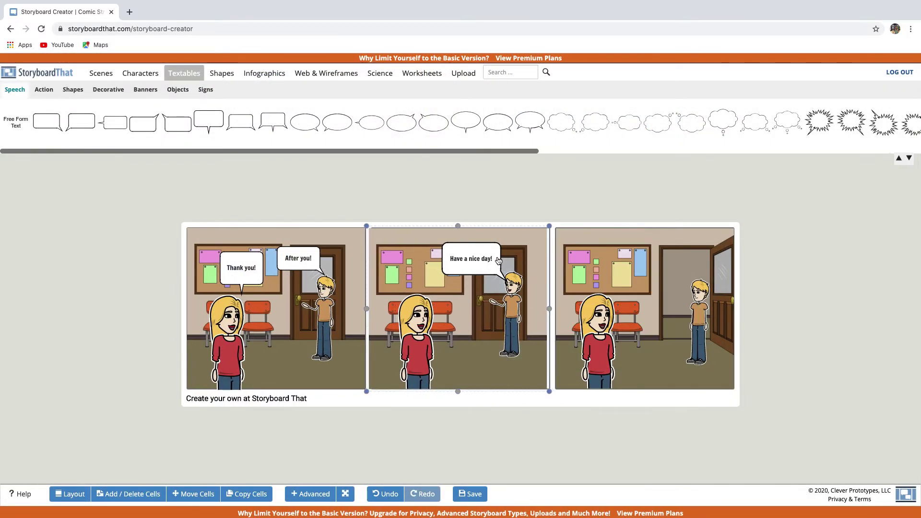
Shift the 'Have a nice day!' bubble slightly left
{"action": "left_click", "coordinate": [498, 260]}
{"action": "left_click", "coordinate": [498, 260]}
{"action": "left_click", "coordinate": [416, 271]}
{"action": "left_click", "coordinate": [416, 271]}
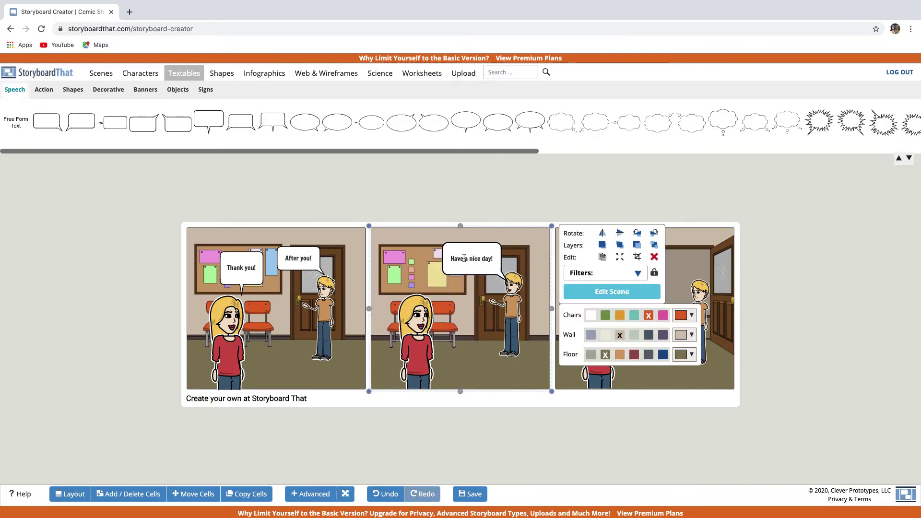
{"action": "left_click", "coordinate": [464, 258]}
{"action": "left_click_drag", "start_coordinate": [463, 258], "coordinate": [449, 258]}
{"action": "left_click", "coordinate": [480, 343]}
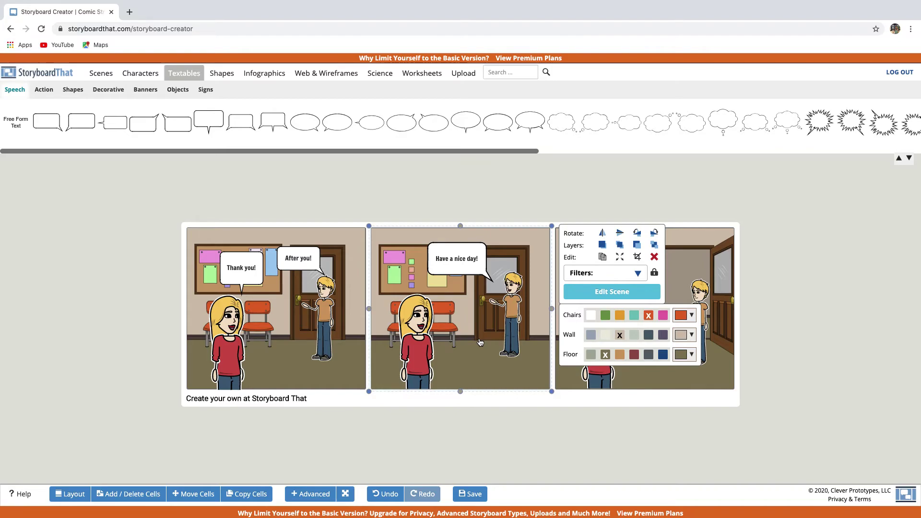
{"action": "left_click", "coordinate": [679, 265]}
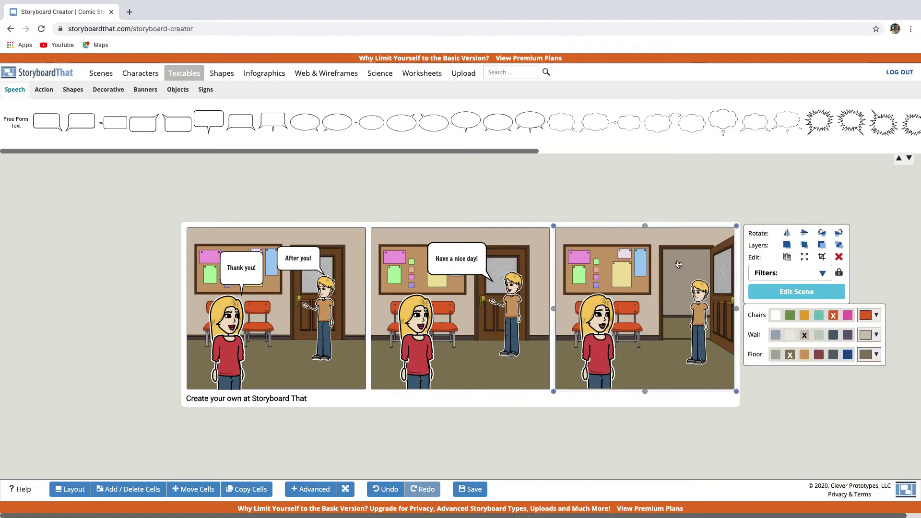
{"action": "left_click", "coordinate": [635, 300]}
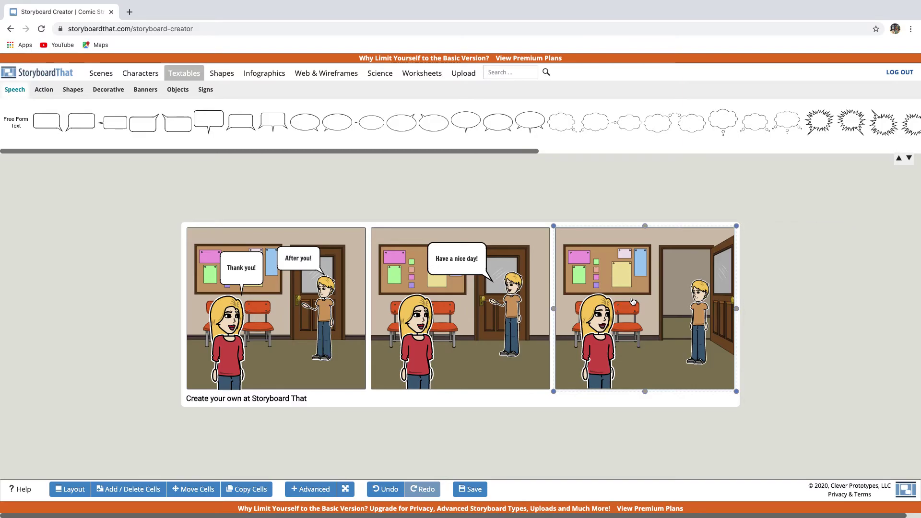
Add a 'You too!' bubble to the third cell and move it right and down toward the boy
{"action": "left_click_drag", "start_coordinate": [81, 122], "coordinate": [626, 267]}
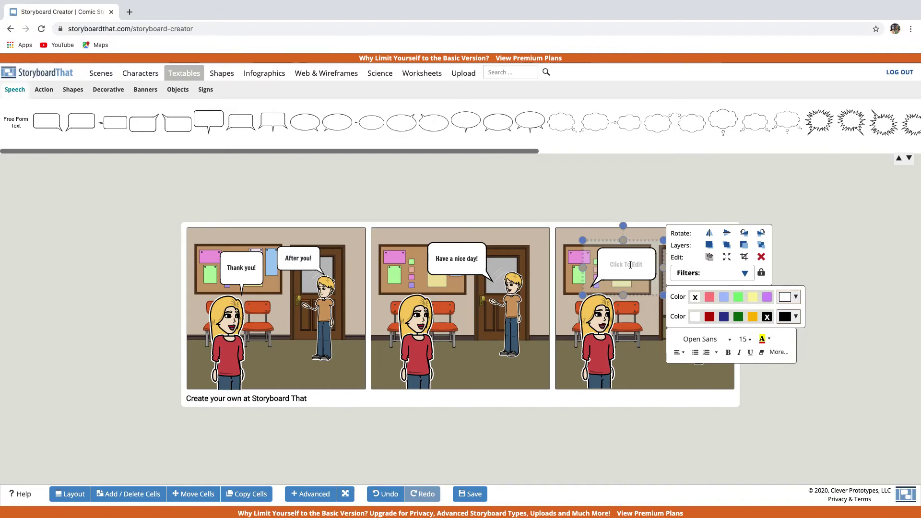
{"action": "left_click", "coordinate": [630, 265]}
{"action": "type", "text": "You t"}
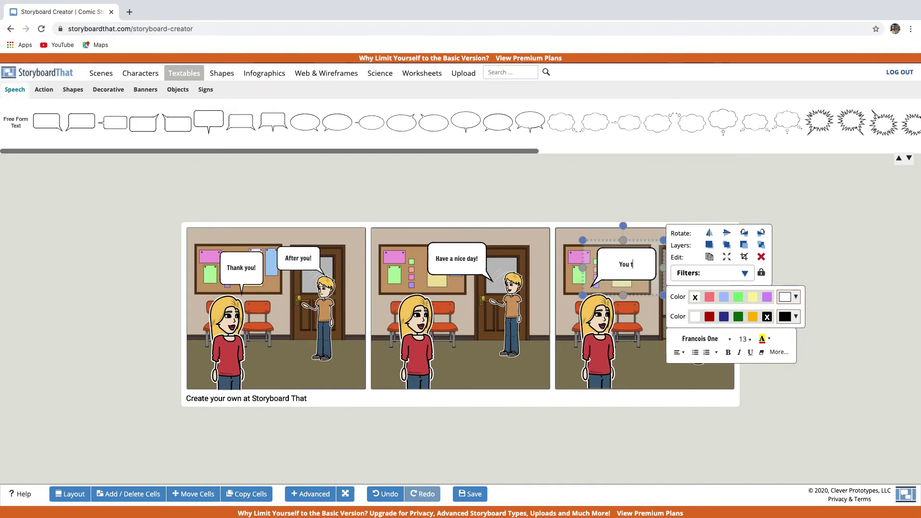
{"action": "type", "text": "oo!"}
{"action": "left_click", "coordinate": [615, 292]}
{"action": "left_click", "coordinate": [621, 264]}
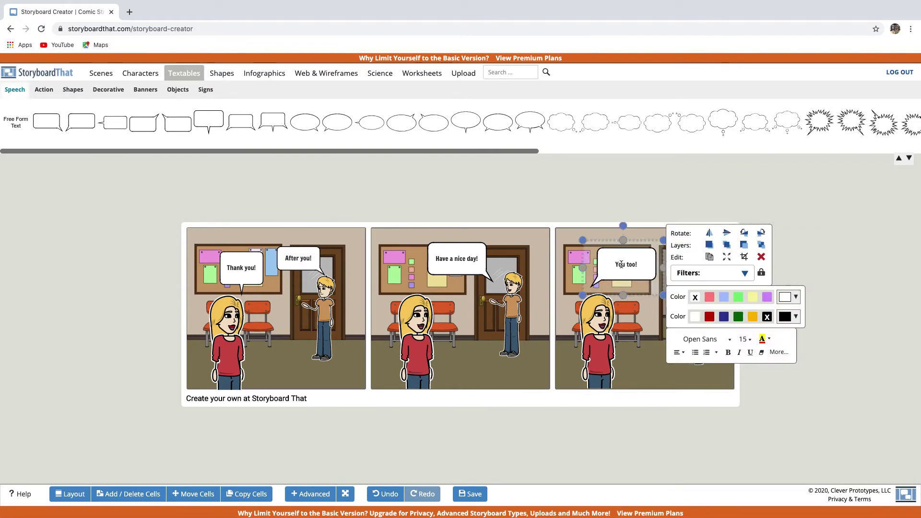
{"action": "left_click_drag", "start_coordinate": [621, 264], "coordinate": [640, 268]}
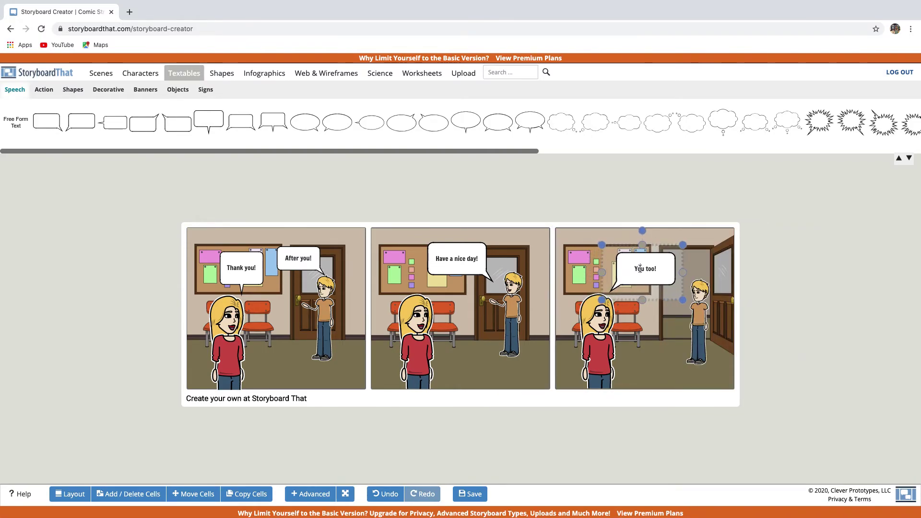
{"action": "left_click", "coordinate": [633, 318]}
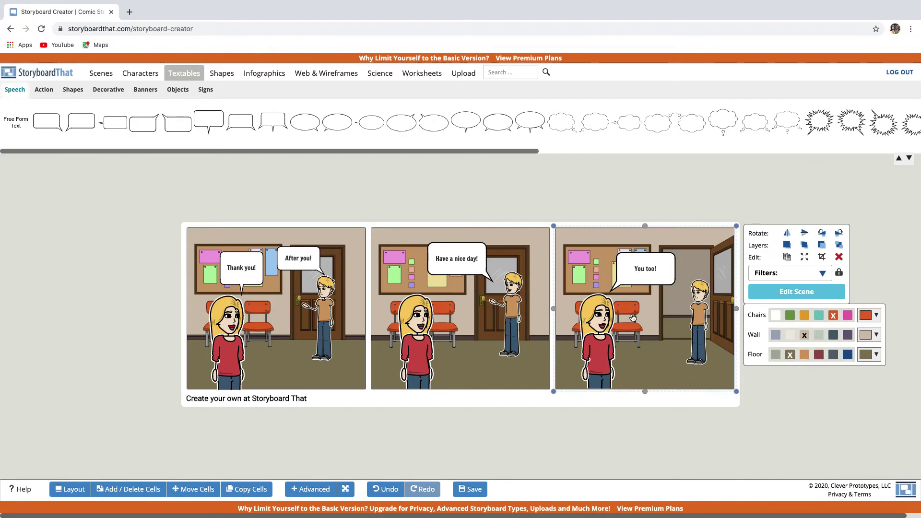
{"action": "left_click", "coordinate": [648, 261]}
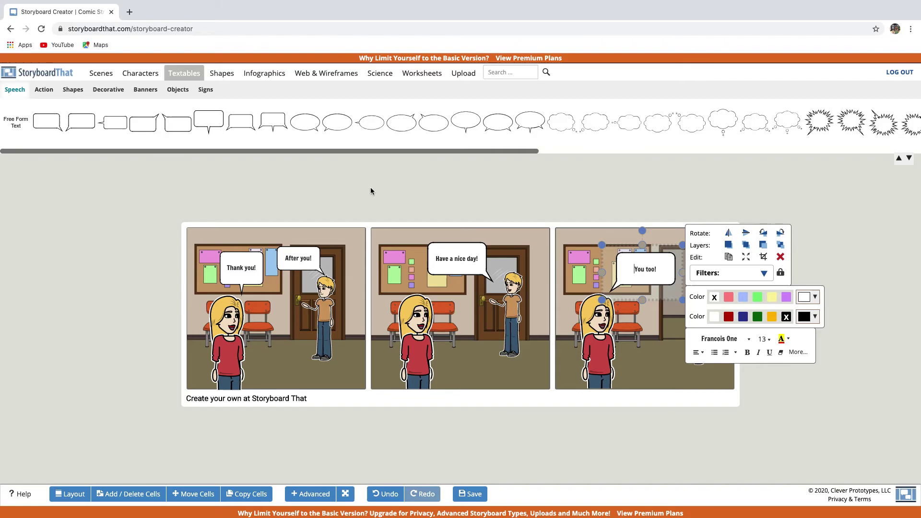
Search 'flower pot', place the potted plant in the first cell and make it shorter
{"action": "left_click", "coordinate": [518, 72]}
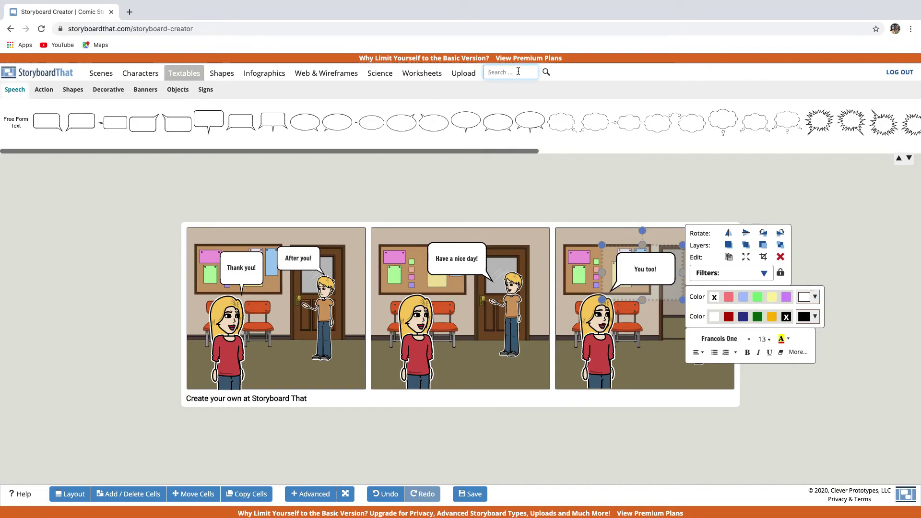
{"action": "type", "text": "flower pot"}
{"action": "left_click", "coordinate": [545, 72]}
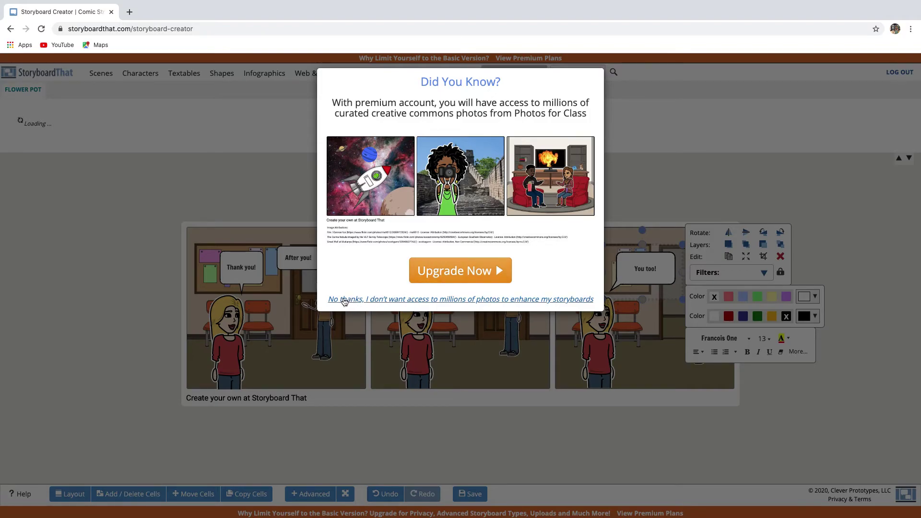
{"action": "left_click", "coordinate": [345, 299]}
{"action": "left_click_drag", "start_coordinate": [362, 119], "coordinate": [282, 287]}
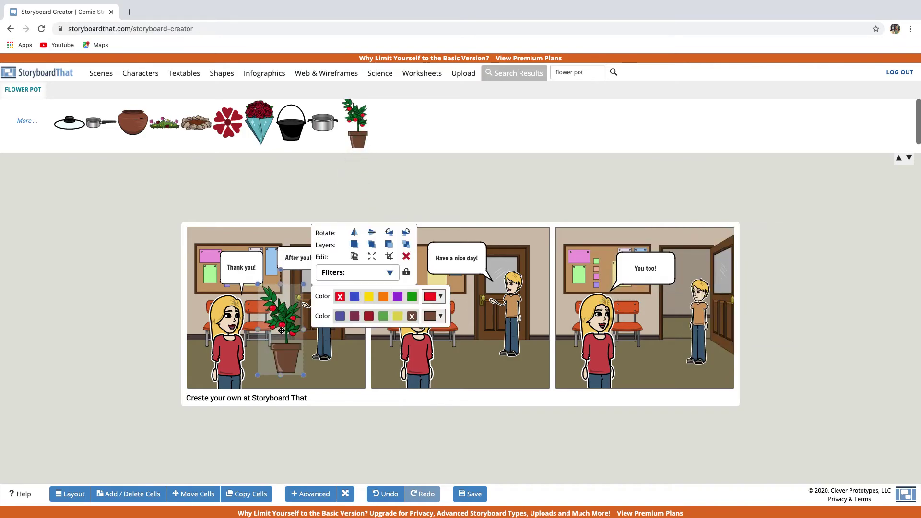
{"action": "left_click", "coordinate": [281, 285]}
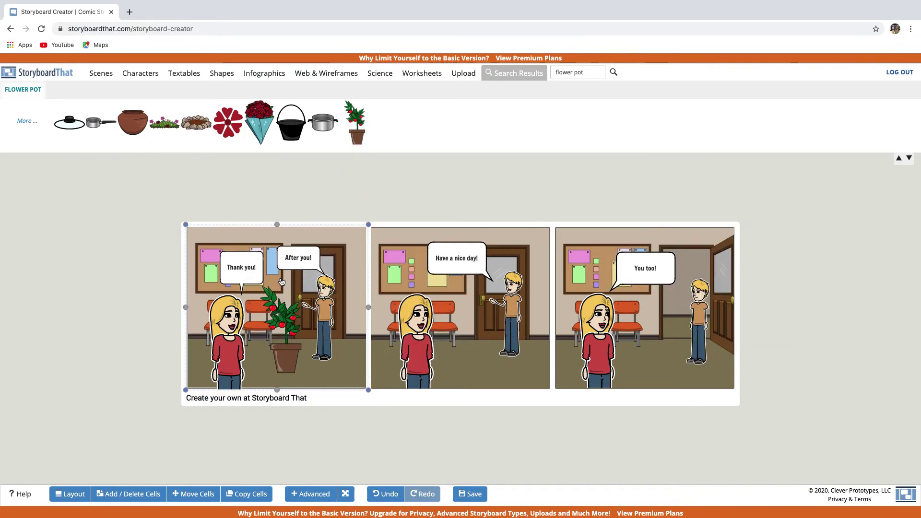
{"action": "left_click", "coordinate": [281, 284]}
{"action": "left_click", "coordinate": [286, 307]}
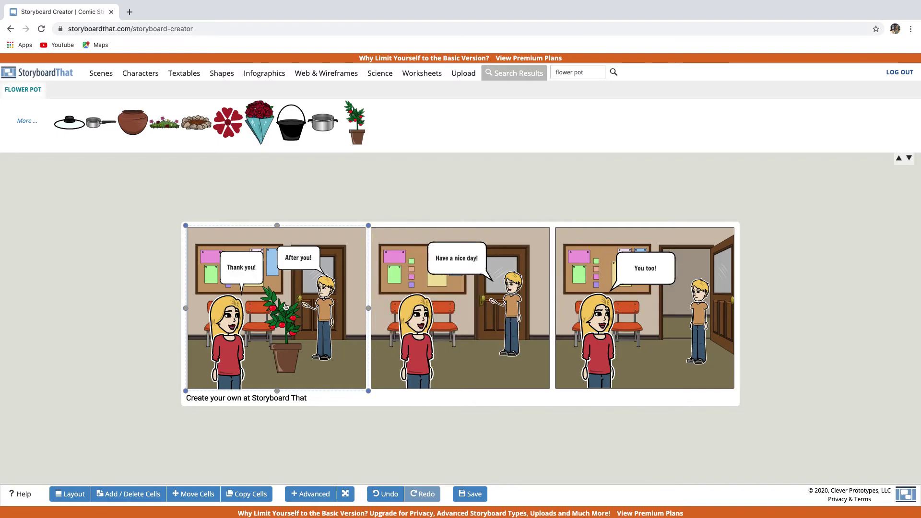
{"action": "left_click", "coordinate": [277, 299]}
{"action": "left_click_drag", "start_coordinate": [279, 284], "coordinate": [275, 327]}
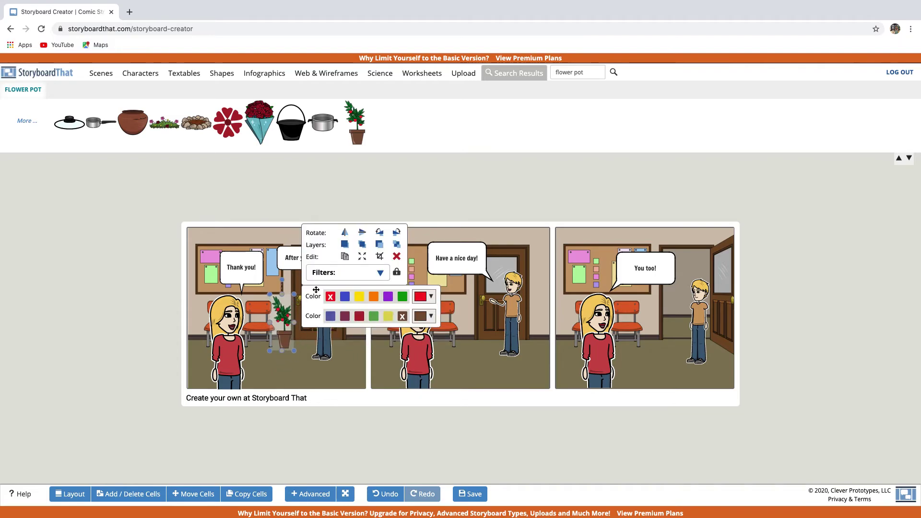
Copy the potted plant into the second and third cells
{"action": "left_click", "coordinate": [344, 257]}
{"action": "left_click_drag", "start_coordinate": [297, 335], "coordinate": [465, 330]}
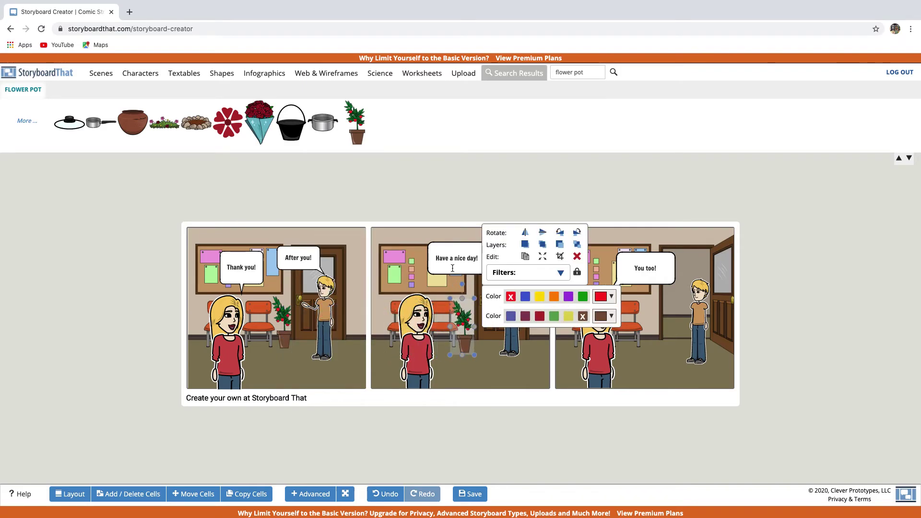
{"action": "left_click", "coordinate": [525, 254]}
{"action": "left_click_drag", "start_coordinate": [475, 330], "coordinate": [646, 316]}
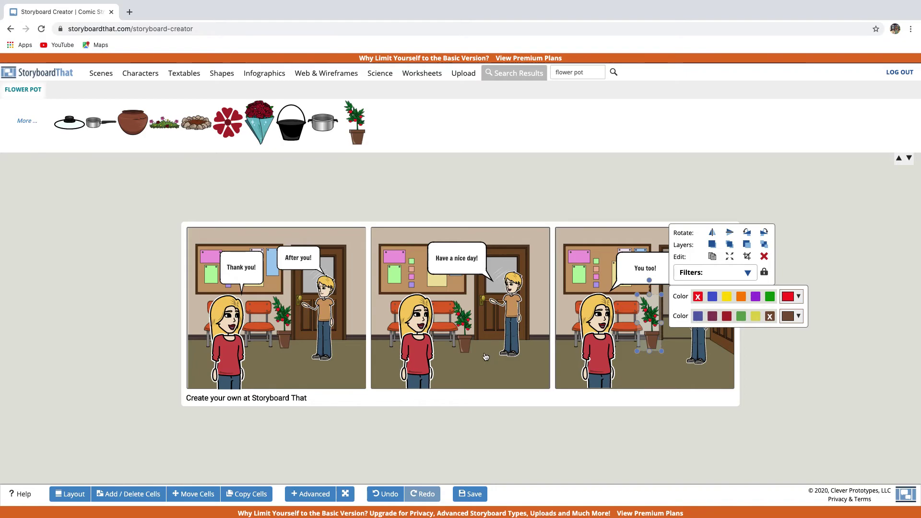
{"action": "left_click", "coordinate": [586, 444]}
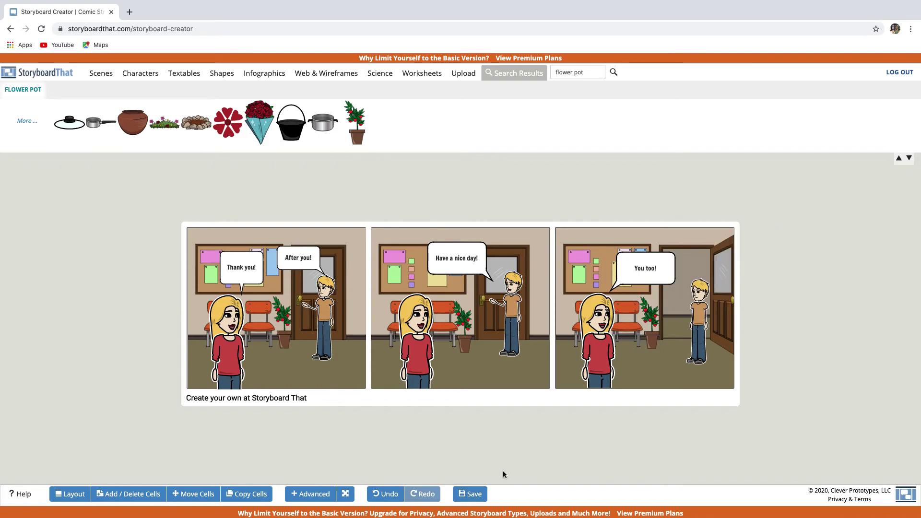
Save the comic as a storyboard titled 'Good manners' and dismiss the save reminder
{"action": "left_click", "coordinate": [475, 495]}
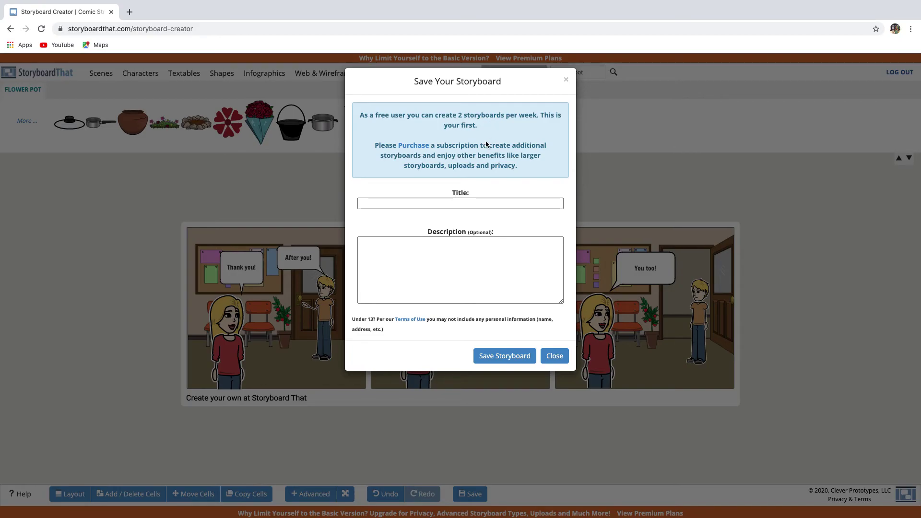
{"action": "left_click", "coordinate": [426, 200]}
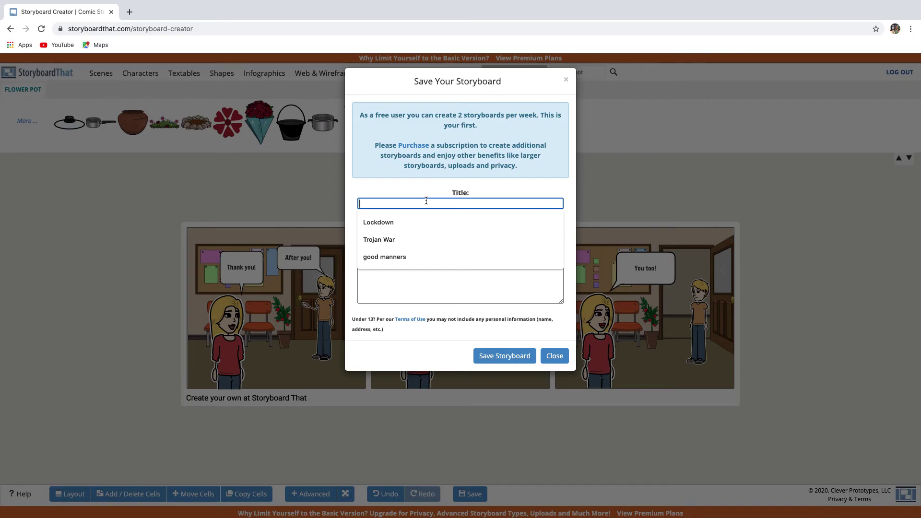
{"action": "type", "text": "Good manners"}
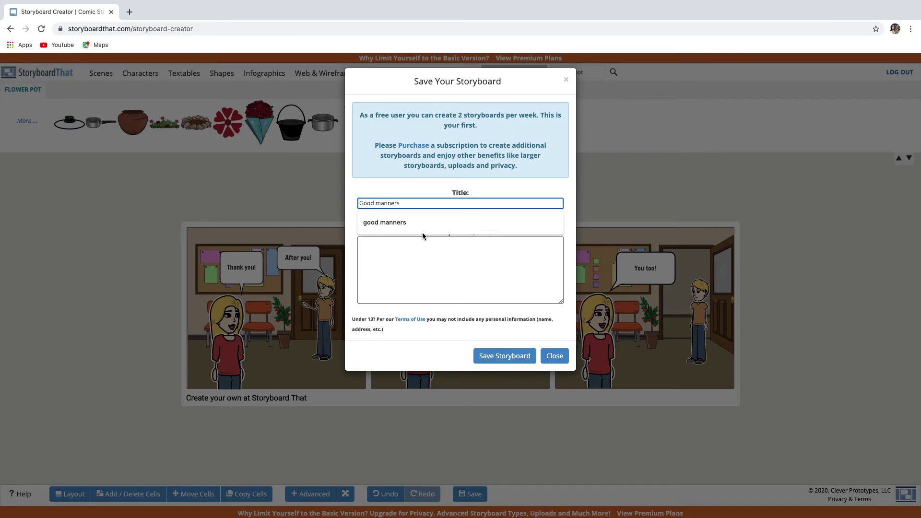
{"action": "left_click", "coordinate": [423, 236]}
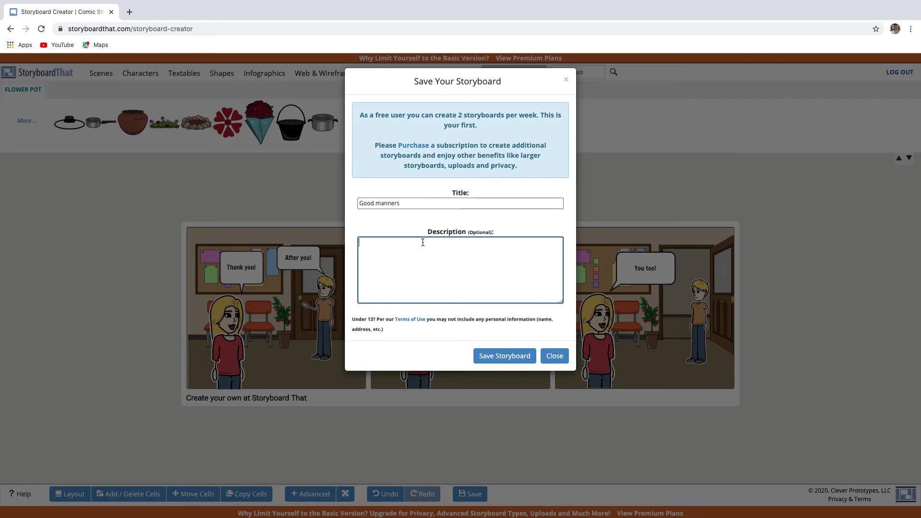
{"action": "left_click", "coordinate": [508, 359]}
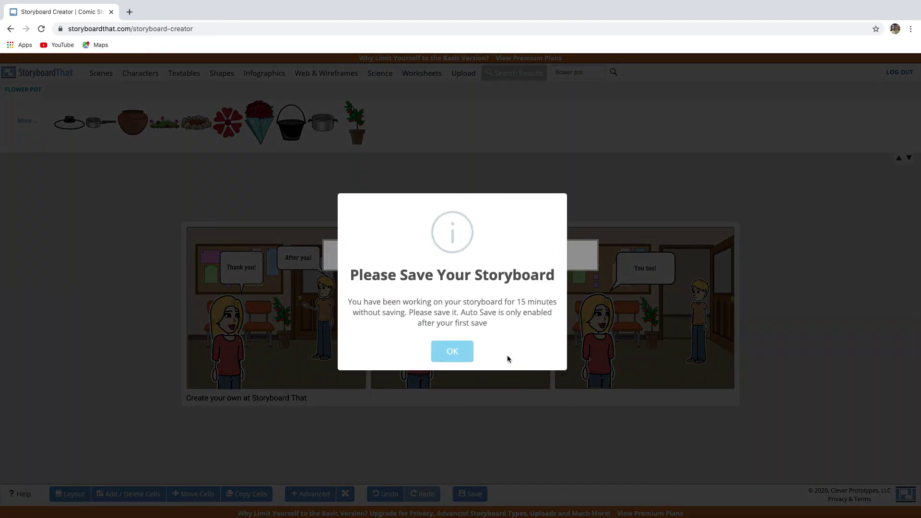
{"action": "left_click", "coordinate": [455, 350]}
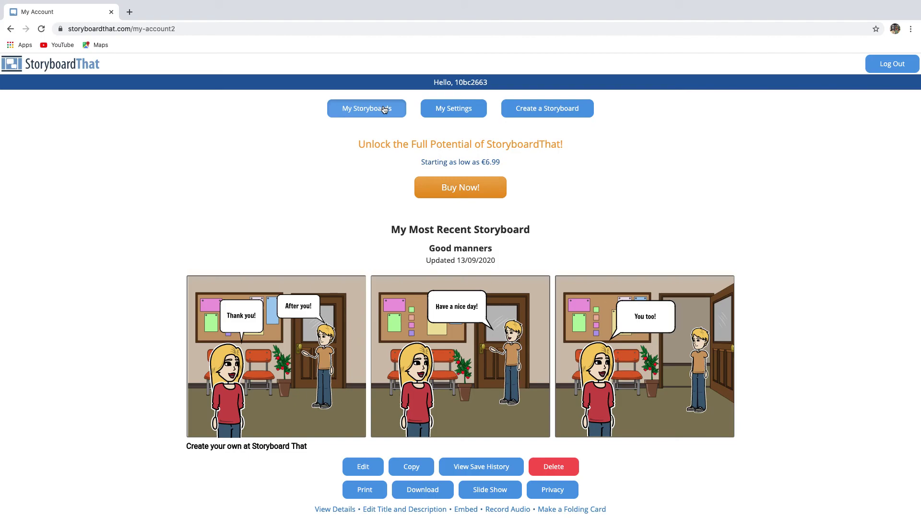
Open View Details for the newest storyboard, 'Good manners', on the account page
{"action": "scroll", "coordinate": [371, 331], "scroll_direction": "down", "scroll_amount": 1}
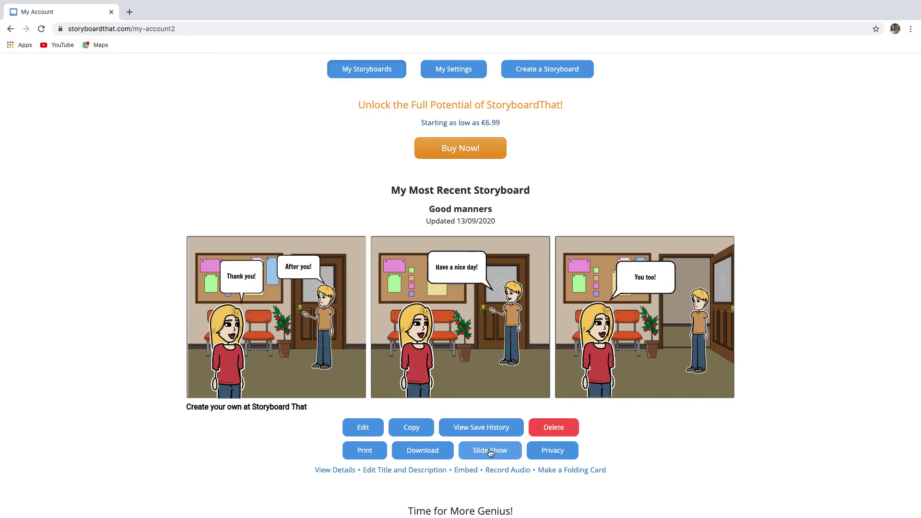
{"action": "scroll", "coordinate": [490, 452], "scroll_direction": "down", "scroll_amount": 1}
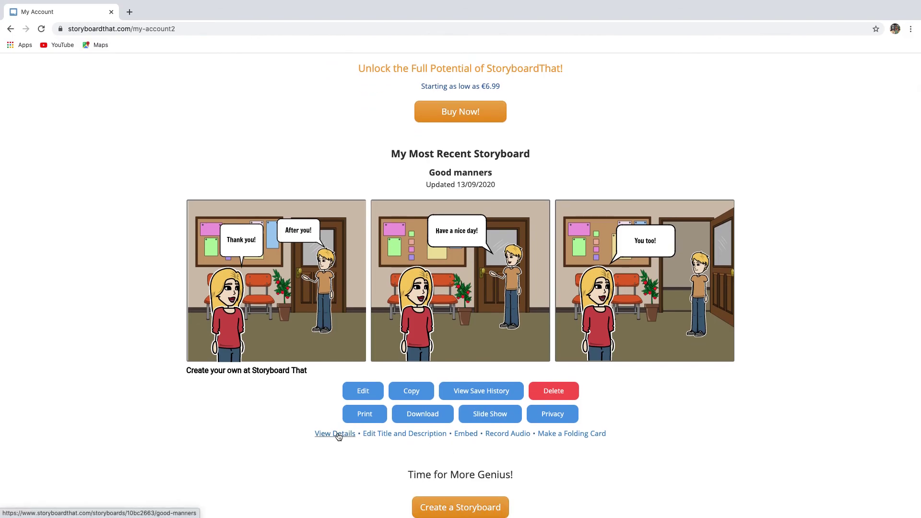
{"action": "left_click", "coordinate": [338, 436]}
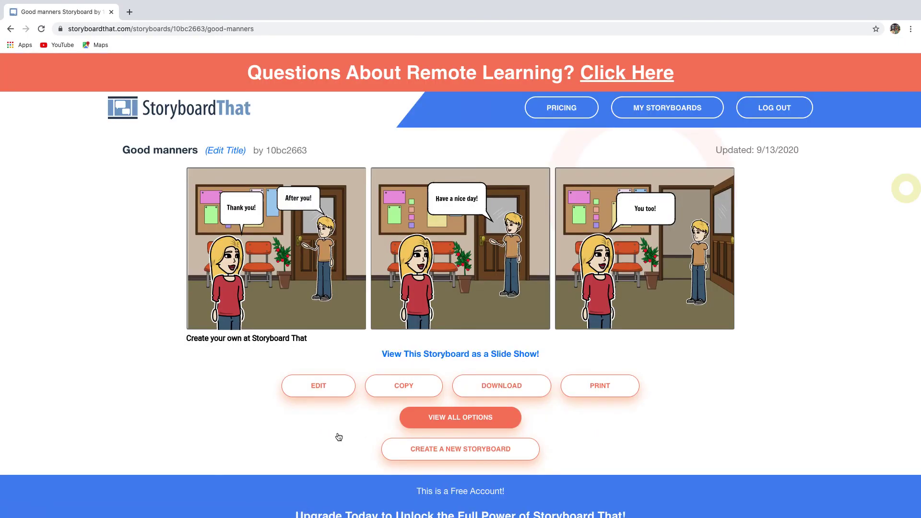
Copy the 'Good manners' storyboard page's web address, then return to the My Account page
{"action": "left_click", "coordinate": [257, 31]}
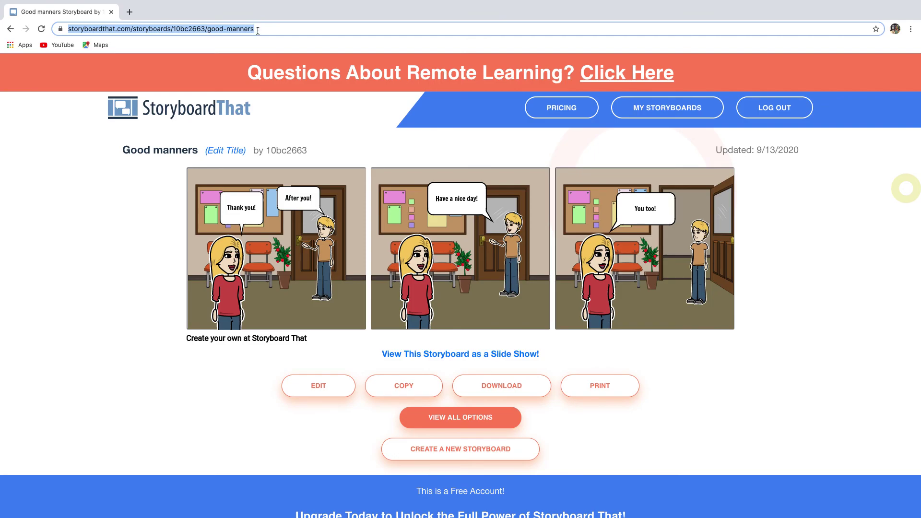
{"action": "right_click", "coordinate": [258, 31]}
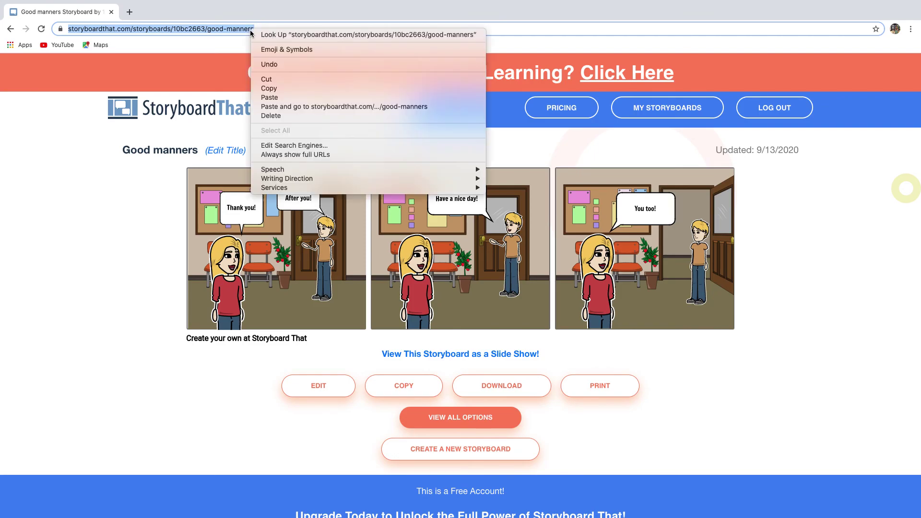
{"action": "left_click", "coordinate": [275, 86]}
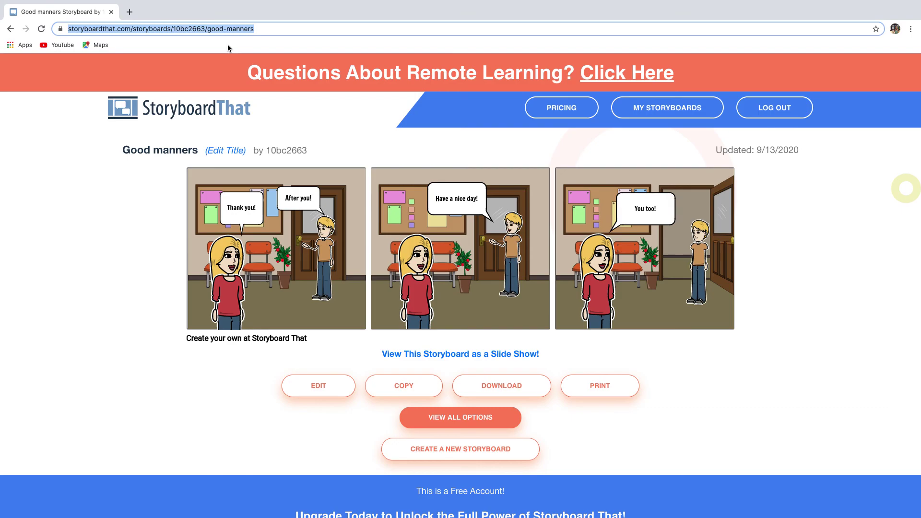
{"action": "left_click", "coordinate": [11, 29]}
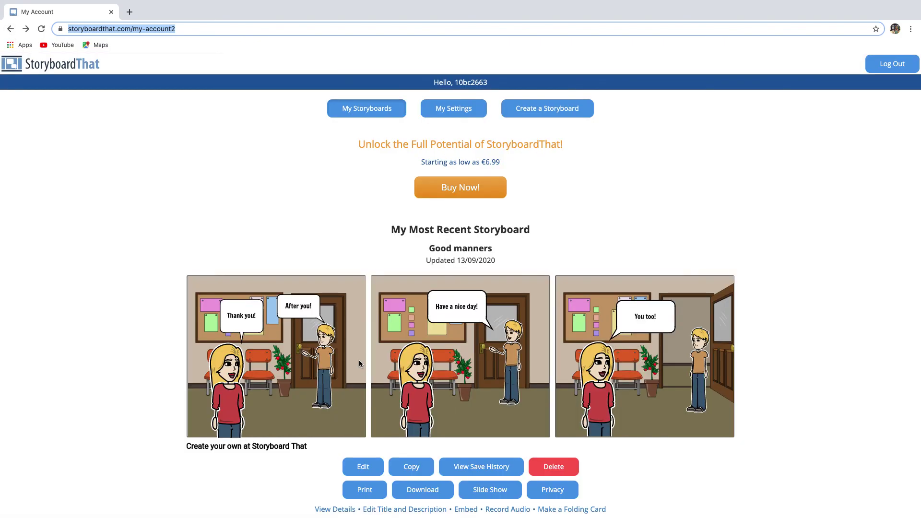
{"action": "scroll", "coordinate": [372, 477], "scroll_direction": "down", "scroll_amount": 3}
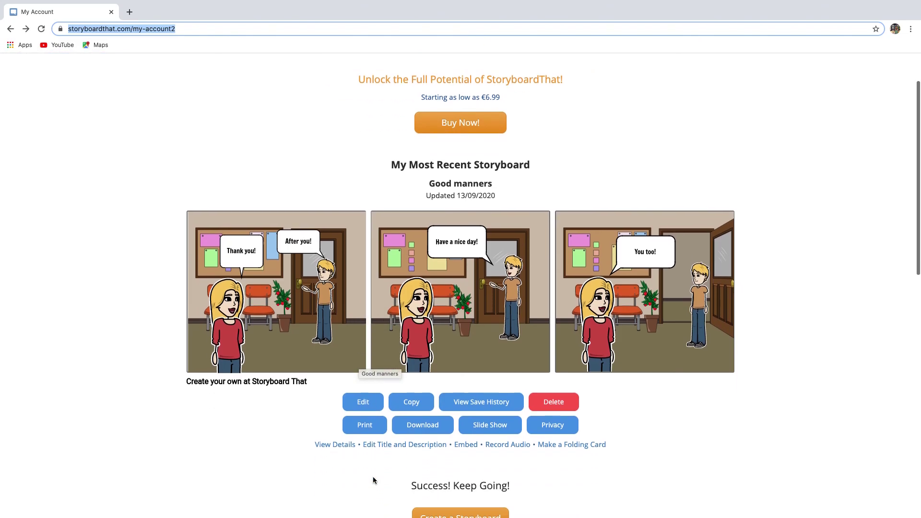
{"action": "left_click", "coordinate": [465, 399]}
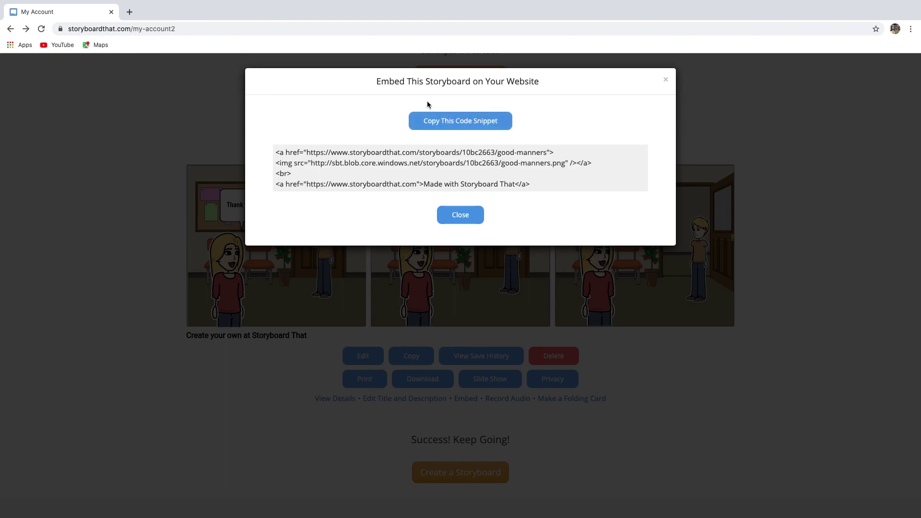
{"action": "left_click", "coordinate": [182, 129]}
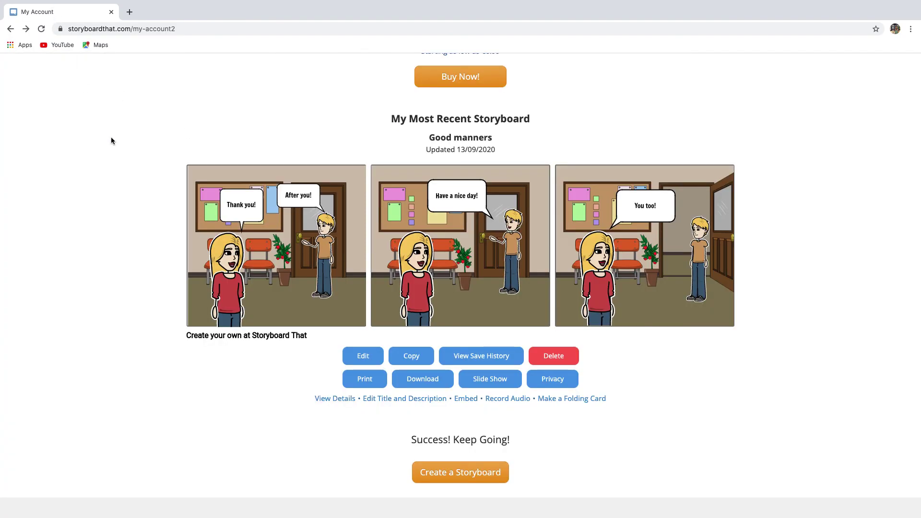